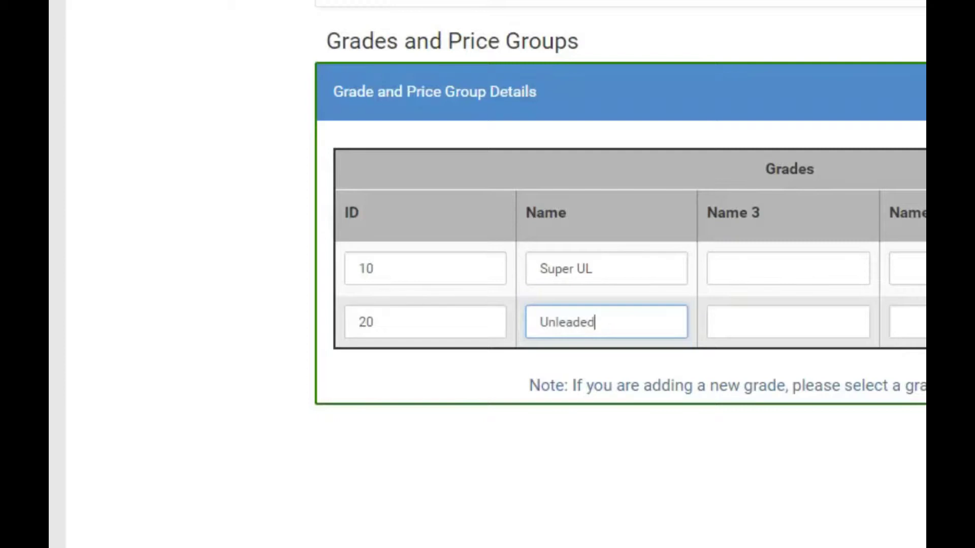
- Add a grade with ID 30 and the name Premium UL
click(424, 375)
text(30)
click(540, 375)
text(Pre)
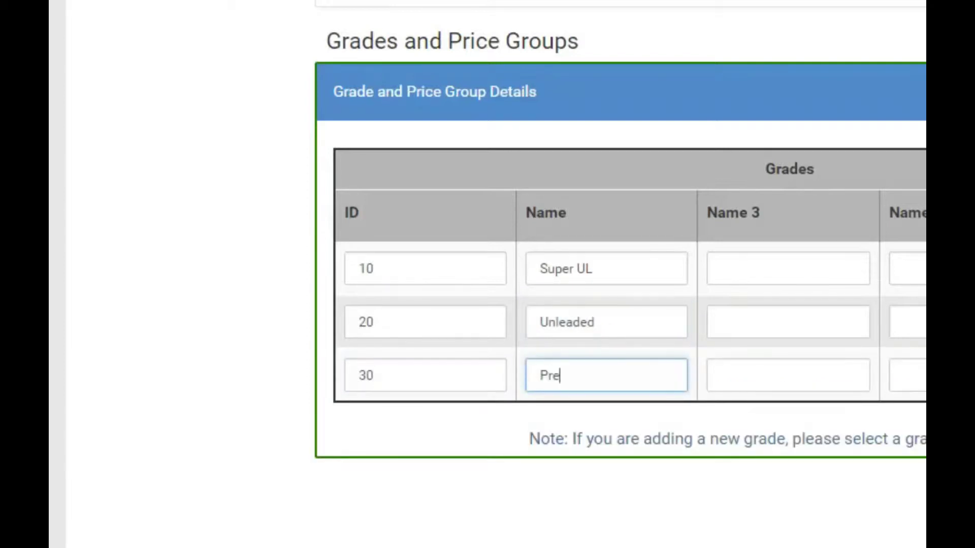
text(mium UL)
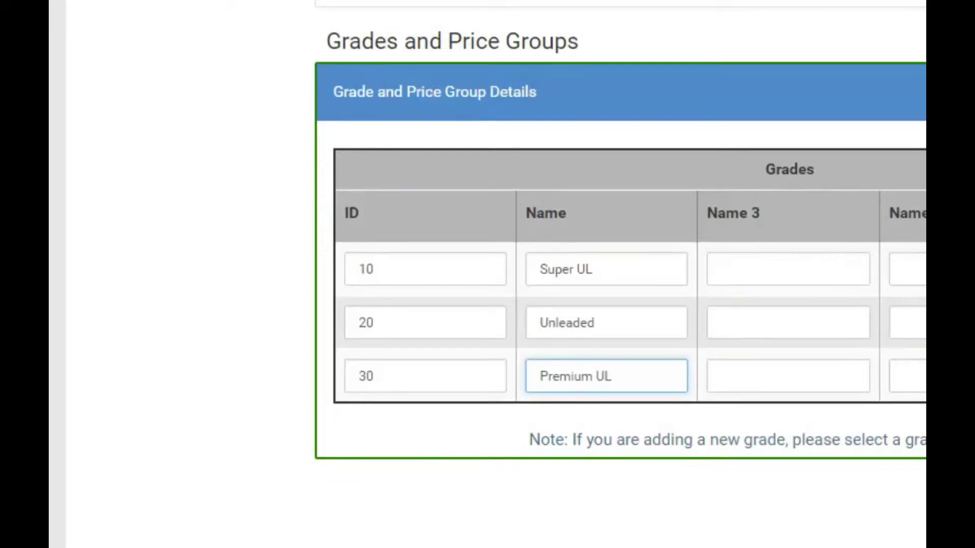
- Add a grade with ID 40 and the name Diesel
key(Return)
click(425, 429)
text(40)
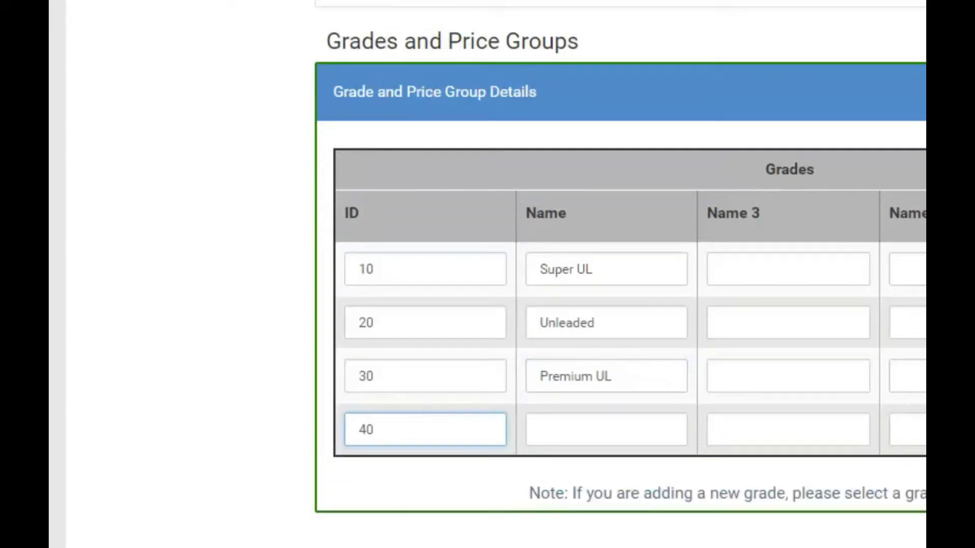
click(540, 429)
text(Diesel)
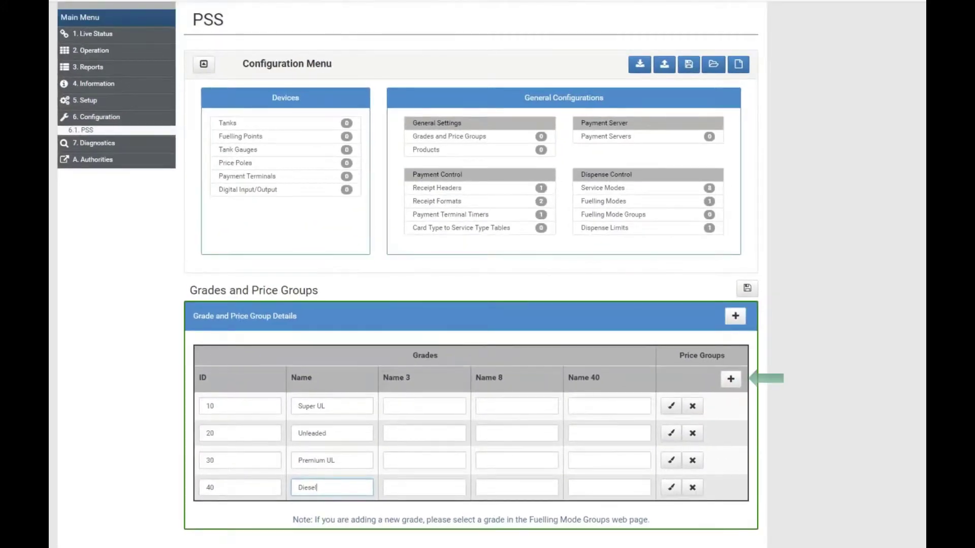
- Add a price group with ID 1 to the grades table
click(731, 379)
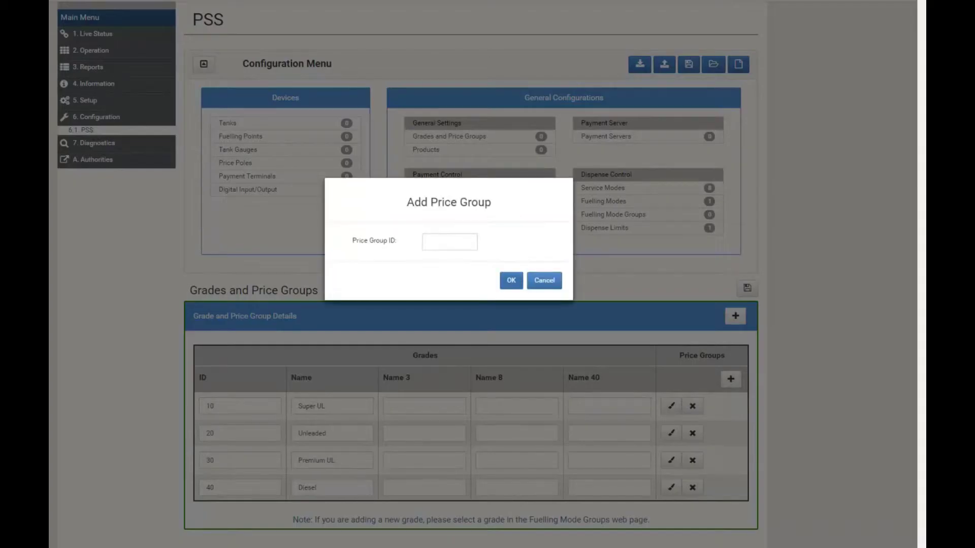
click(449, 241)
click(511, 280)
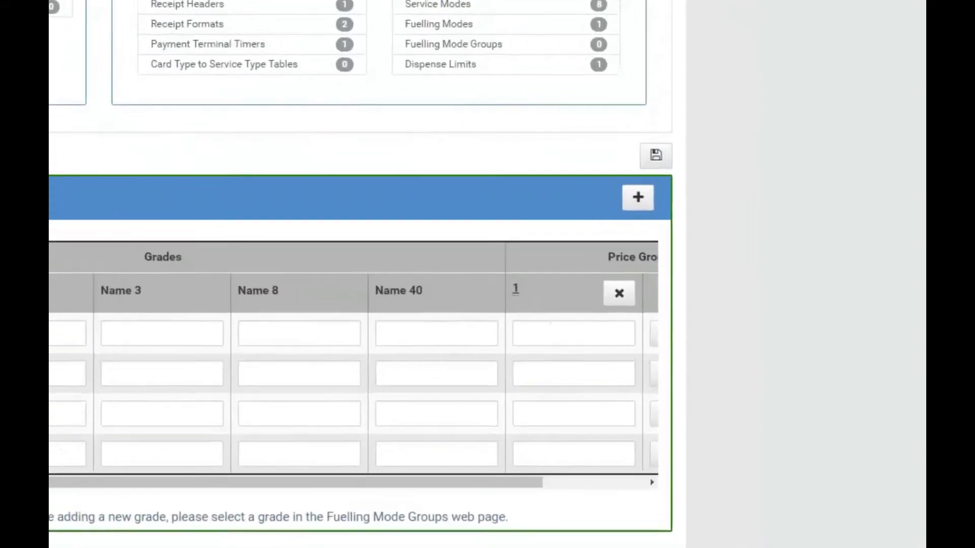
- Fill price group 1 with 910, 920, 930 and 940 for grades 10 to 40 and save the grades
click(667, 391)
text(910)
click(560, 367)
text(920)
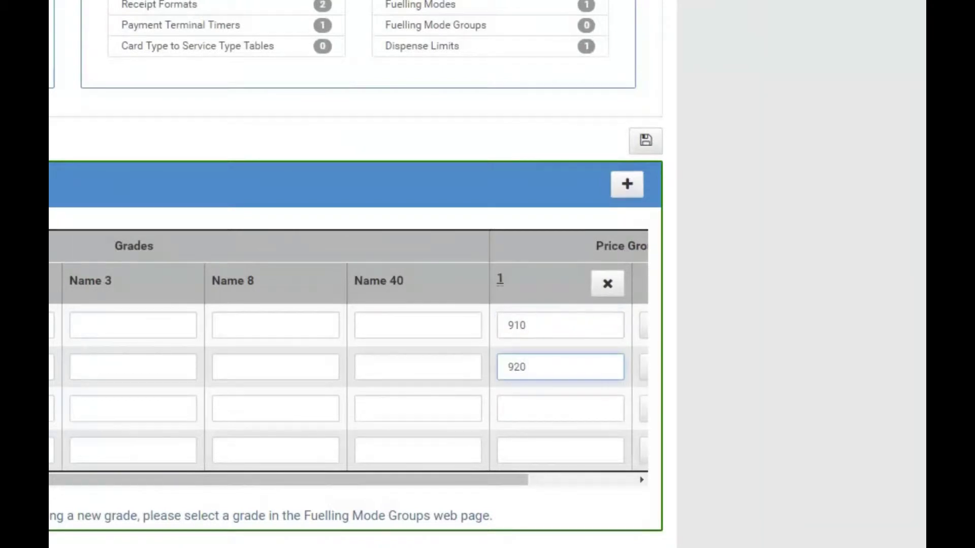
click(560, 408)
text(930)
click(560, 450)
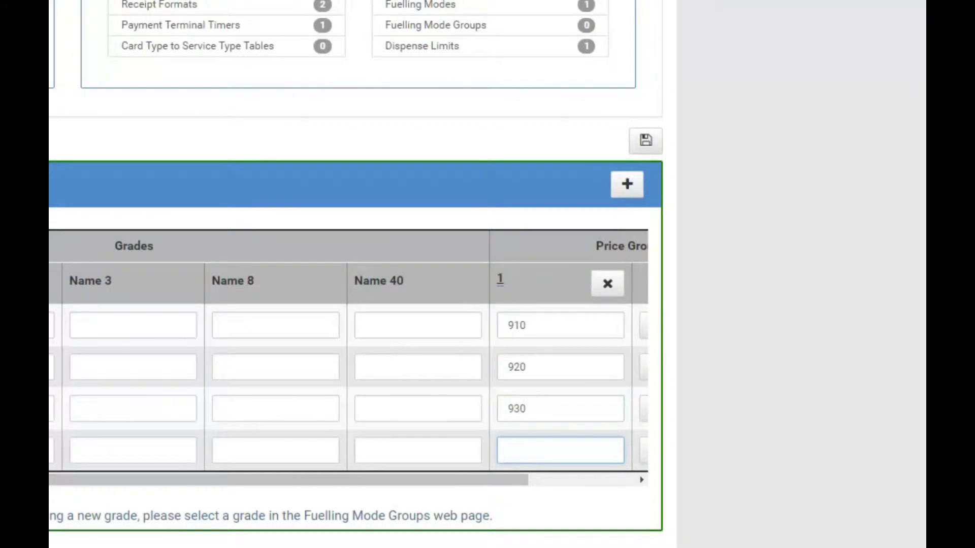
text(940)
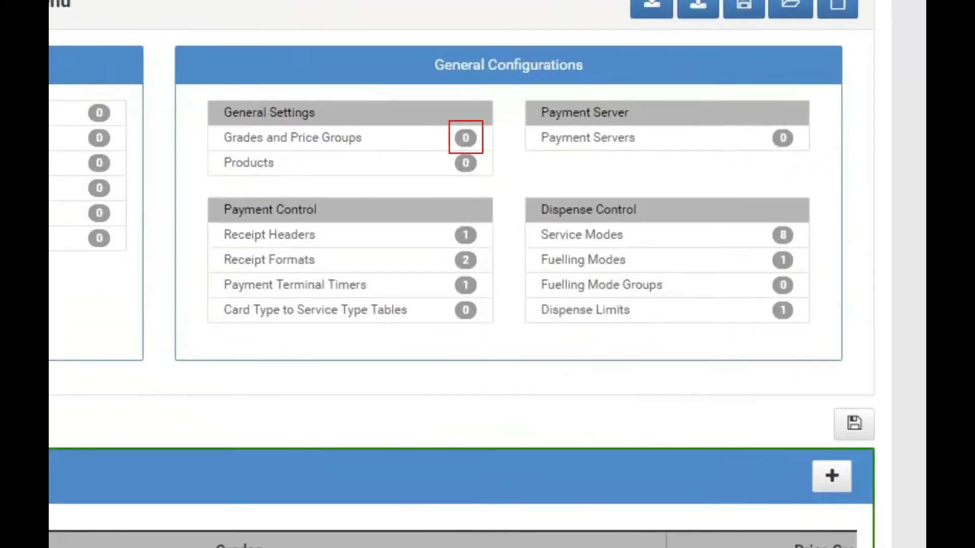
click(853, 423)
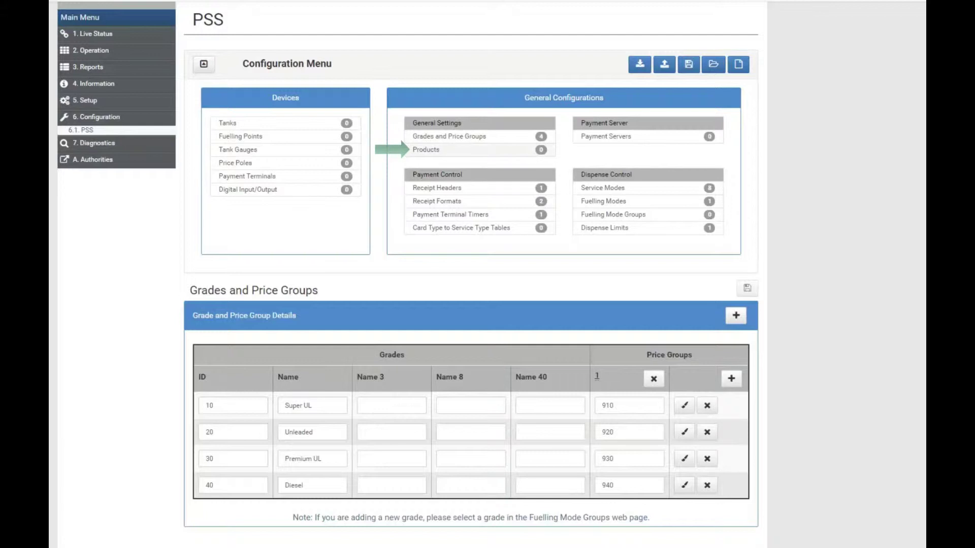
- Open the Products configuration and add a product with ID 1 named Super
click(426, 150)
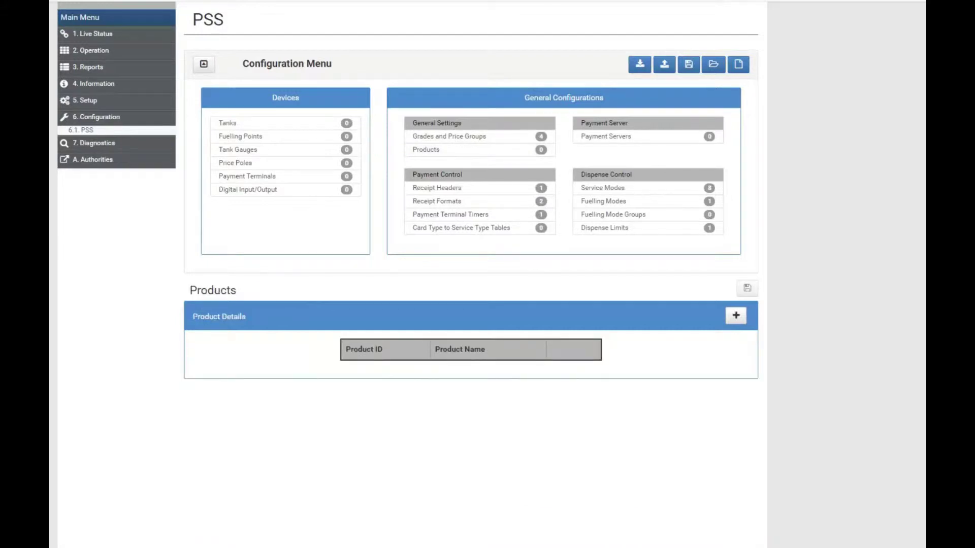
click(736, 316)
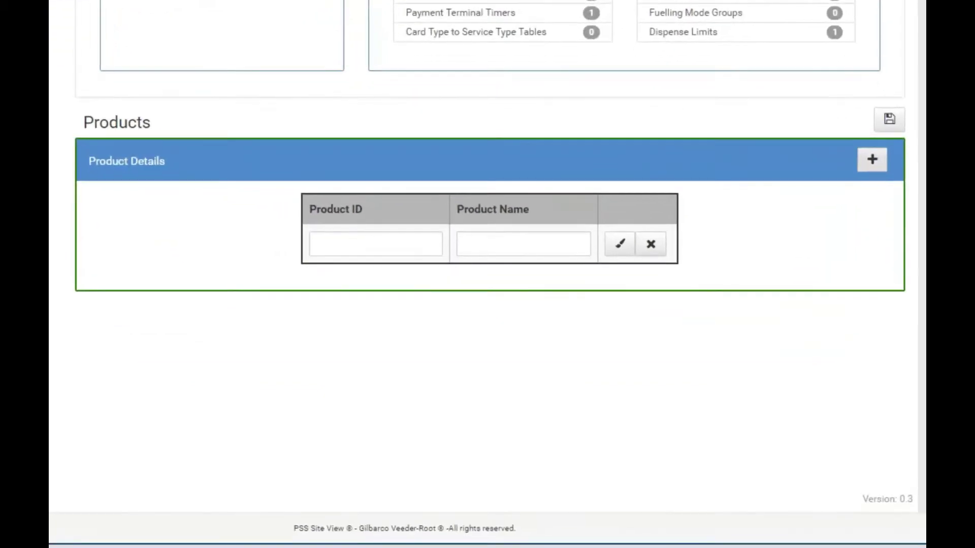
click(375, 244)
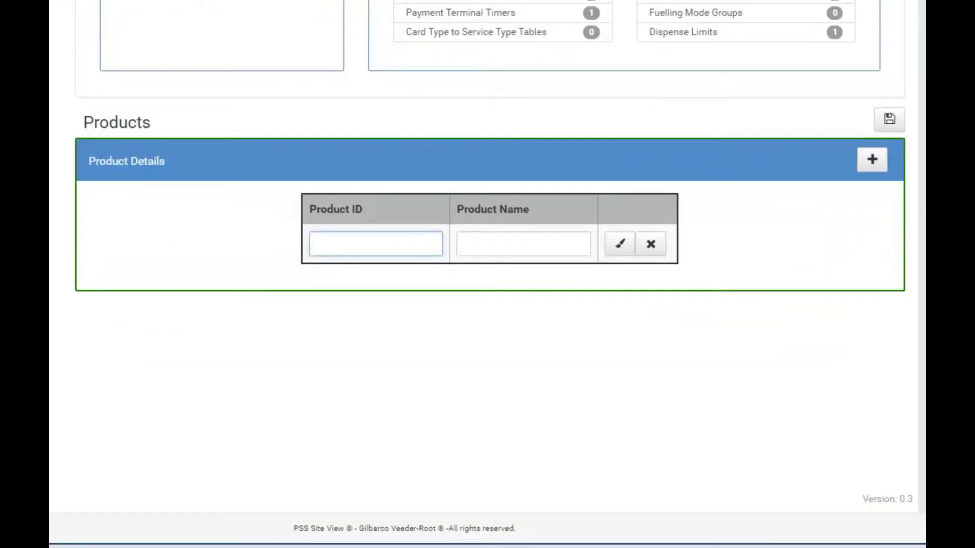
text(1)
click(468, 243)
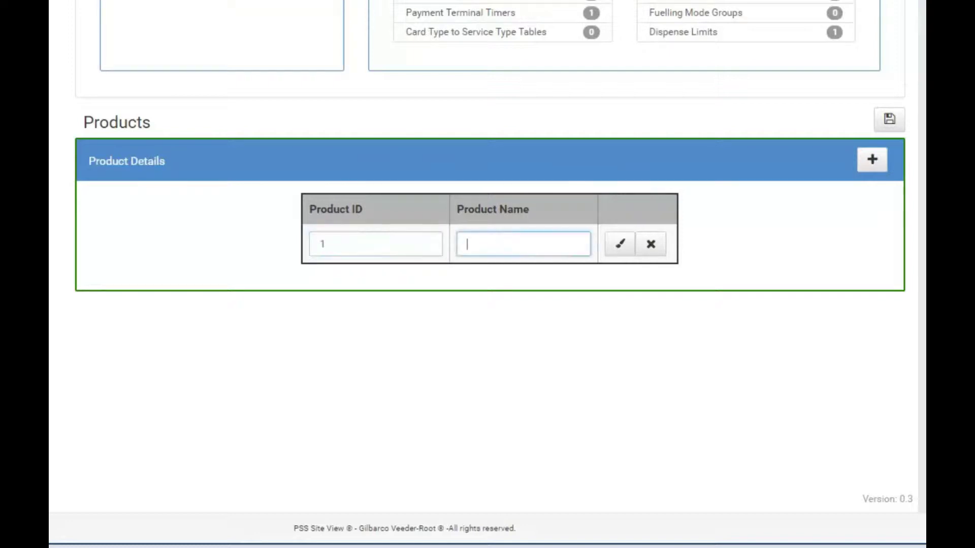
text(Super)
- Add product 2 named Unleaded and product 3 named Diesel
click(872, 159)
text(2)
click(467, 283)
text(Unleaded)
click(871, 160)
text(3)
click(468, 323)
text(Diesel)
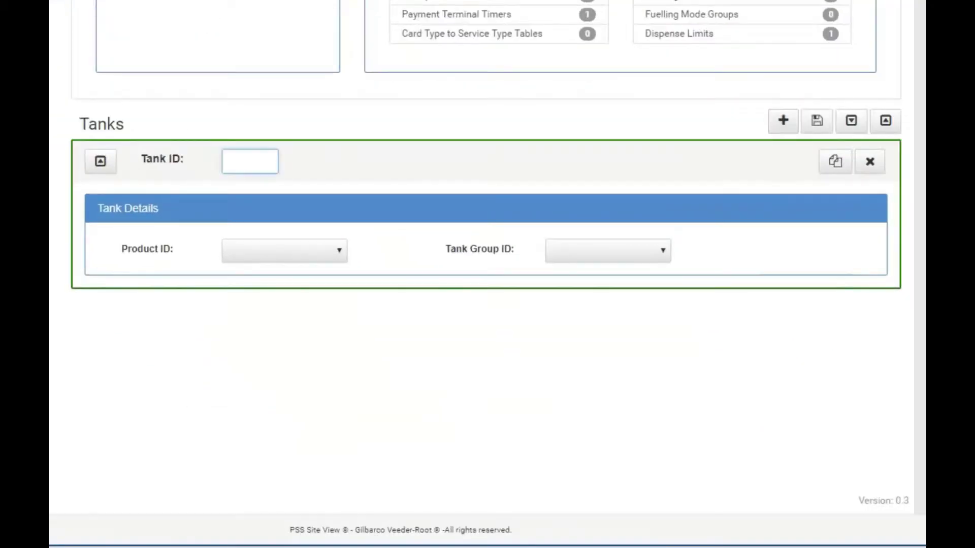
- Give the new tank ID 1 and assign it the product 1 : Super
text(1)
click(283, 250)
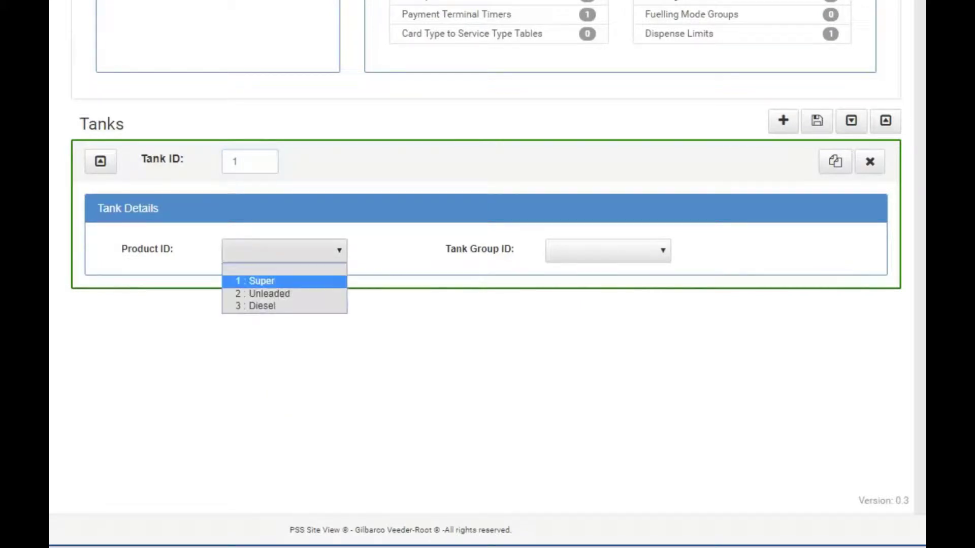
click(284, 282)
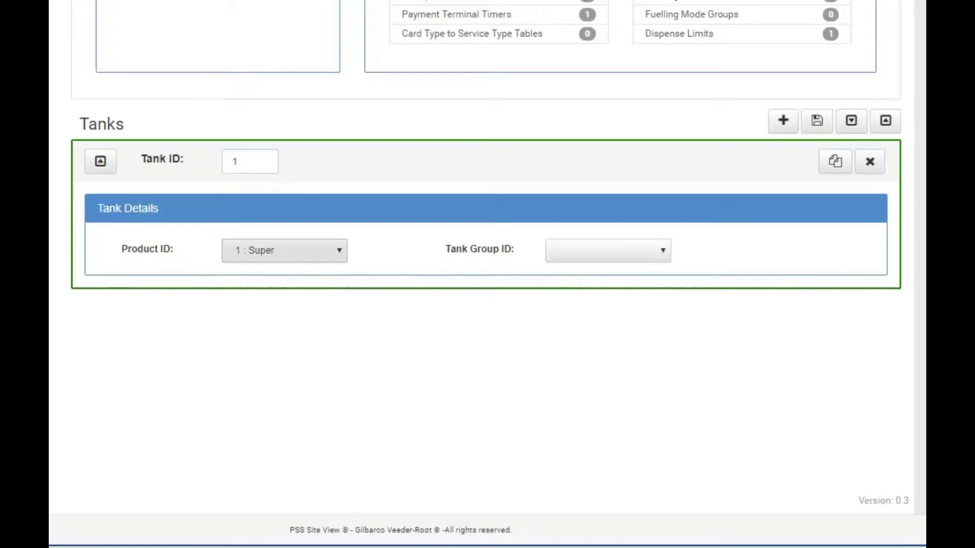
- Add a tank with ID 2 and assign it the product 2 : Unleaded
click(783, 120)
click(249, 324)
text(2)
click(284, 414)
click(262, 457)
- Add a tank with ID 3, product 3 : Diesel and tank group ID 1
click(782, 120)
click(243, 353)
text(3)
click(276, 443)
click(253, 496)
click(601, 443)
click(601, 312)
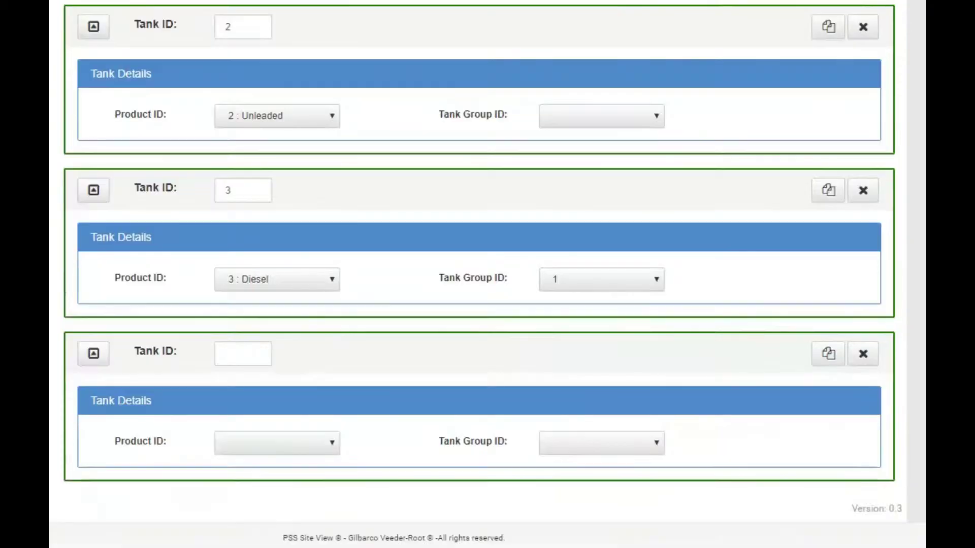
- Set up the blank tank with ID 4, product 3 : Diesel and tank group ID 1, and save the tanks
click(243, 354)
text(4)
click(276, 442)
click(253, 496)
click(602, 442)
click(601, 310)
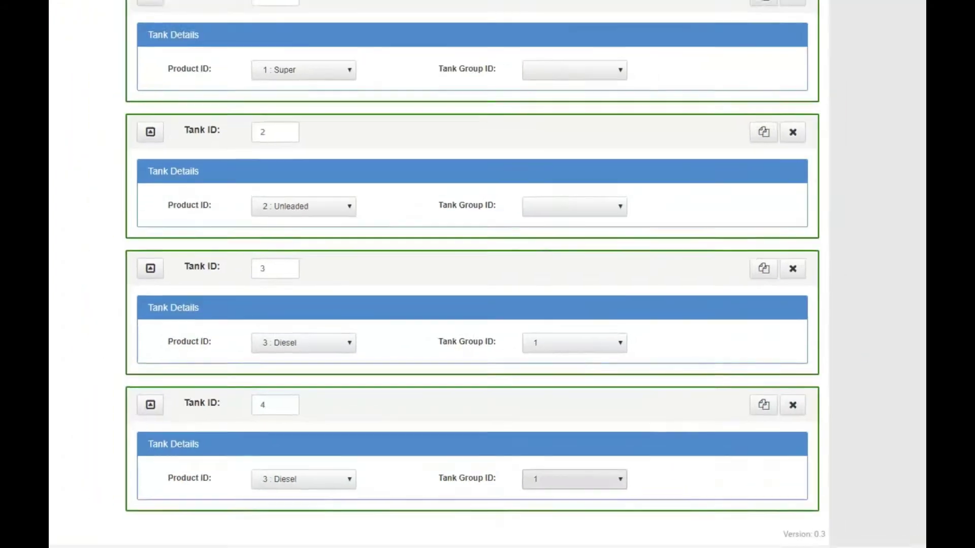
click(695, 81)
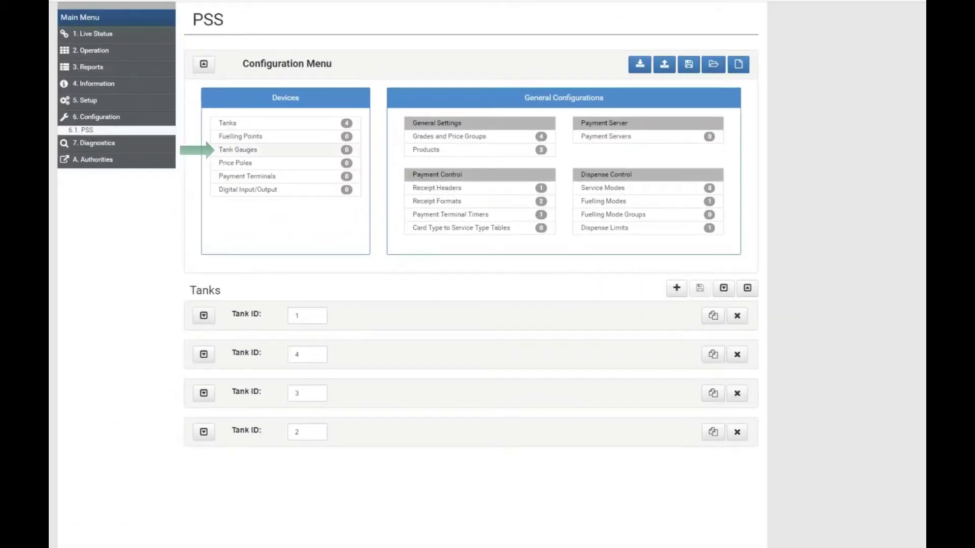
- Open the Tank Gauges configuration and add a gauge with ID 1, PSS port 11 and physical address 0
click(238, 149)
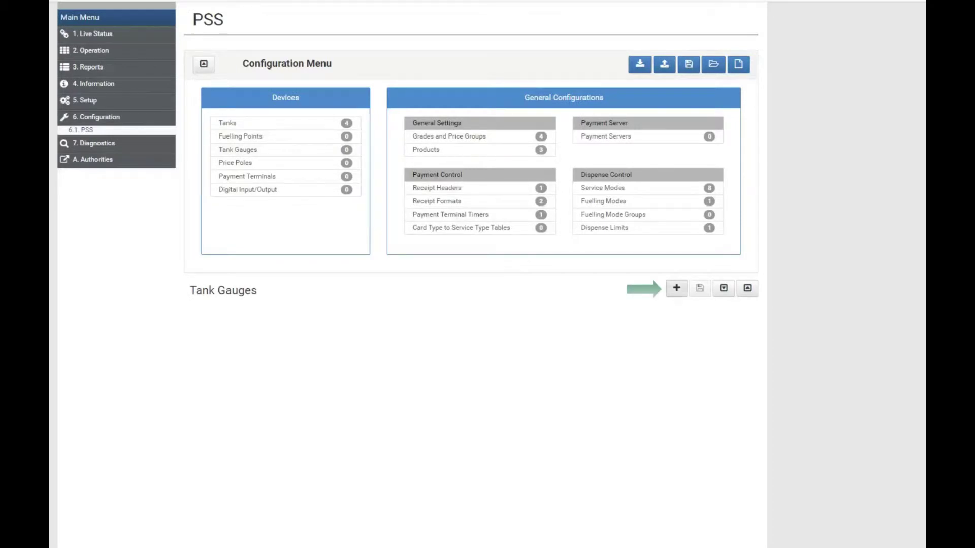
click(676, 288)
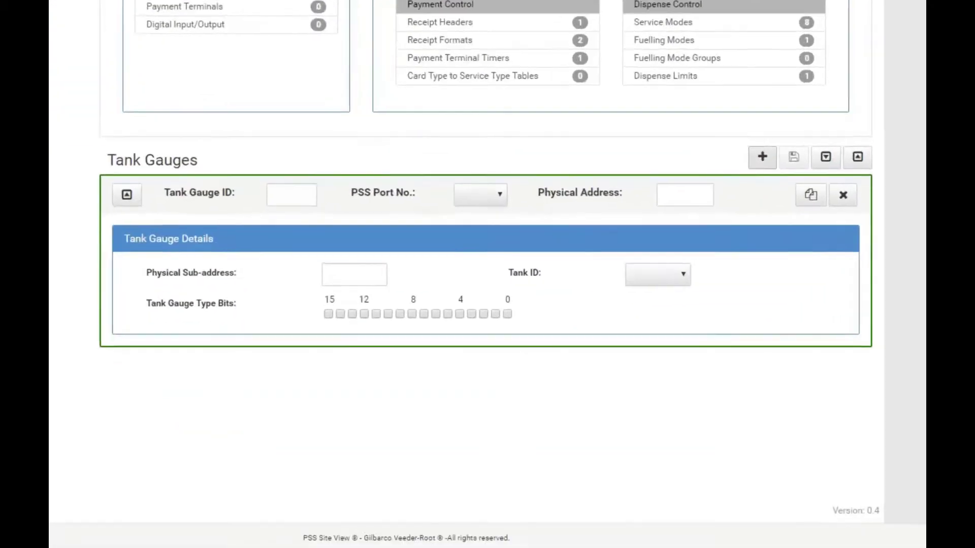
click(326, 316)
text(1)
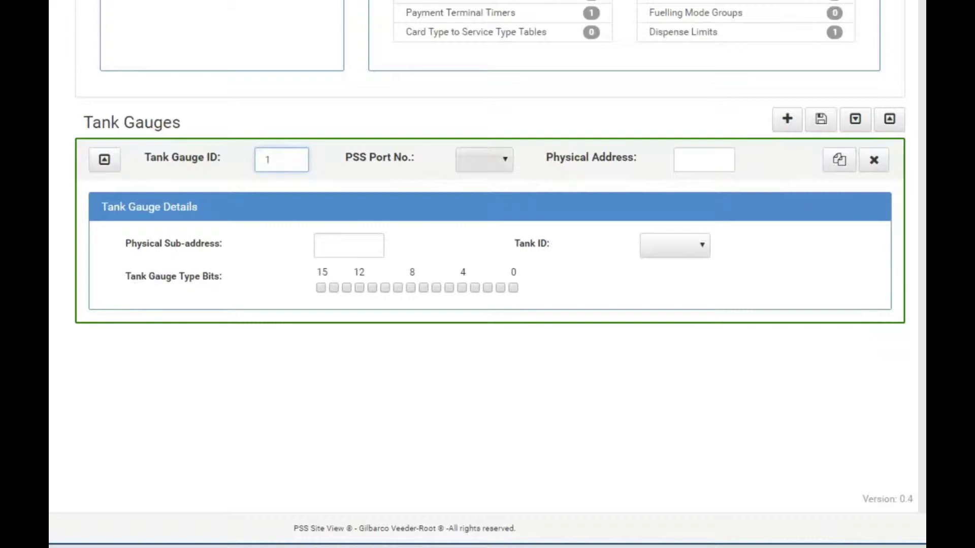
click(484, 160)
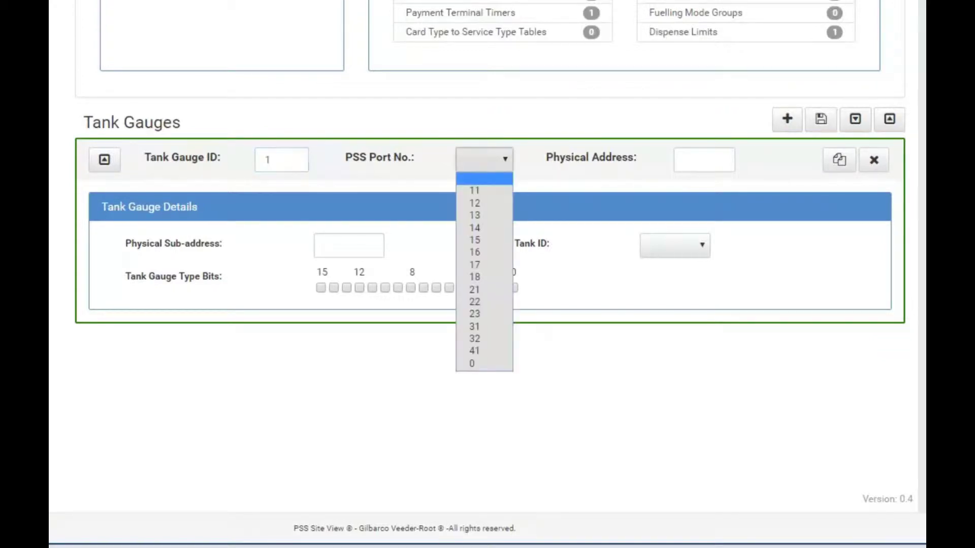
key(Return)
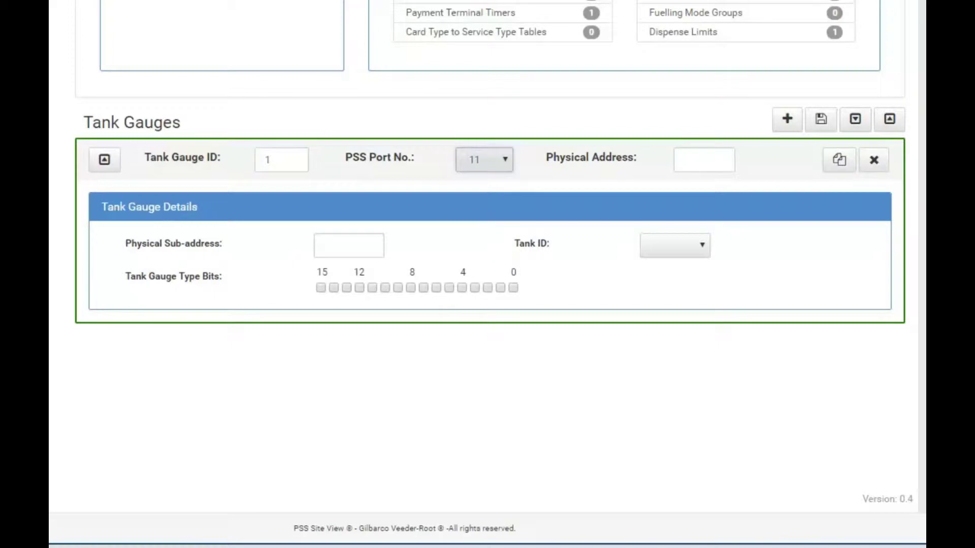
key(Tab)
text(0)
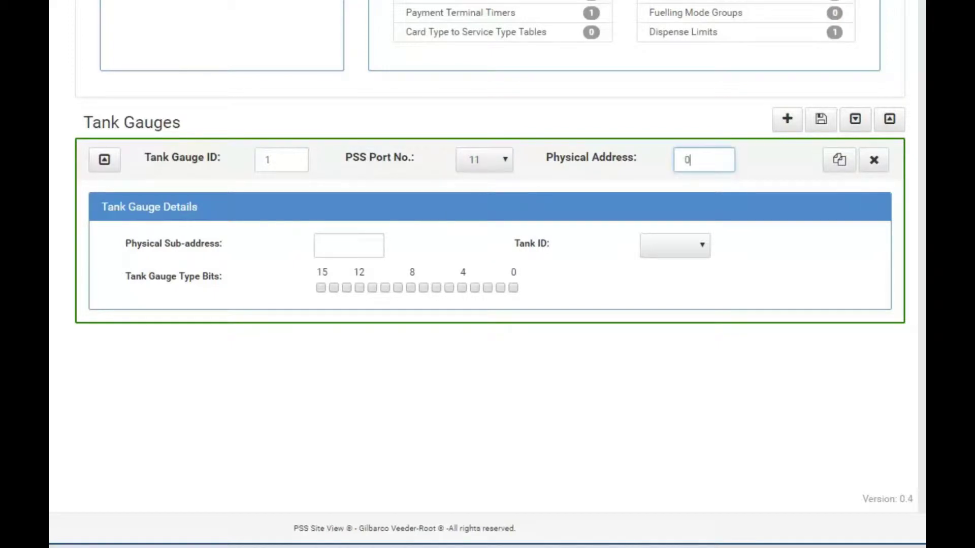
- Set tank gauge 1's physical sub-address to 1 and link it to tank ID 1
key(Tab)
text(1)
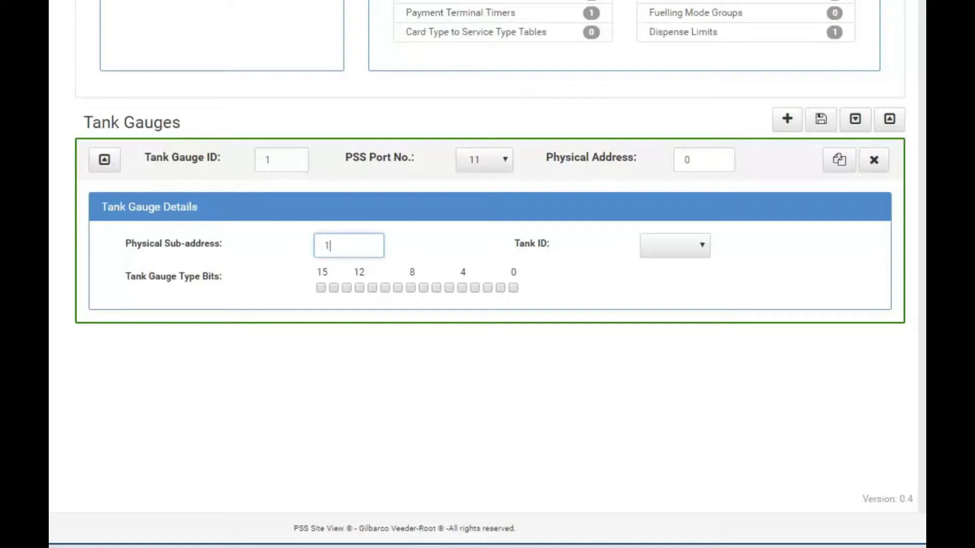
key(Tab)
key(alt+Down)
key(Down)
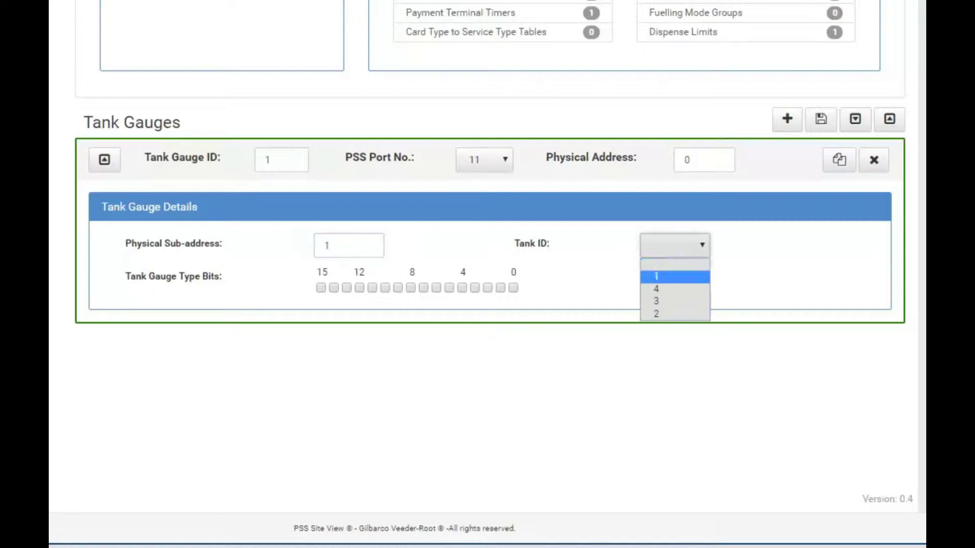
key(Return)
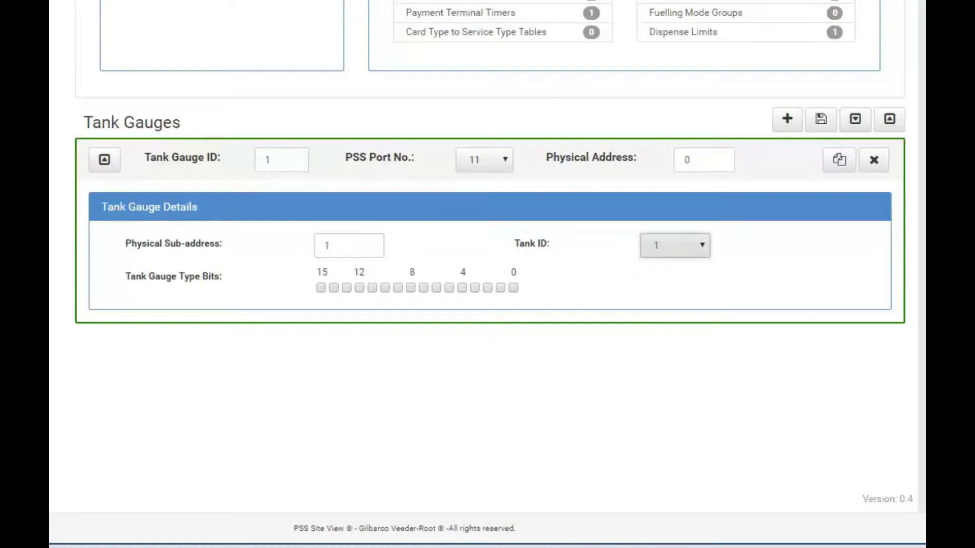
- Add a tank gauge with ID 2, PSS port 11 and physical address 0
click(786, 119)
text(2)
key(Tab)
key(alt+Down)
key(Down)
key(Return)
key(Tab)
text(0)
- Set tank gauge 2's physical sub-address to 2 and link it to tank ID 2
key(Tab)
text(2)
key(Tab)
key(alt+Down)
key(2)
key(Return)
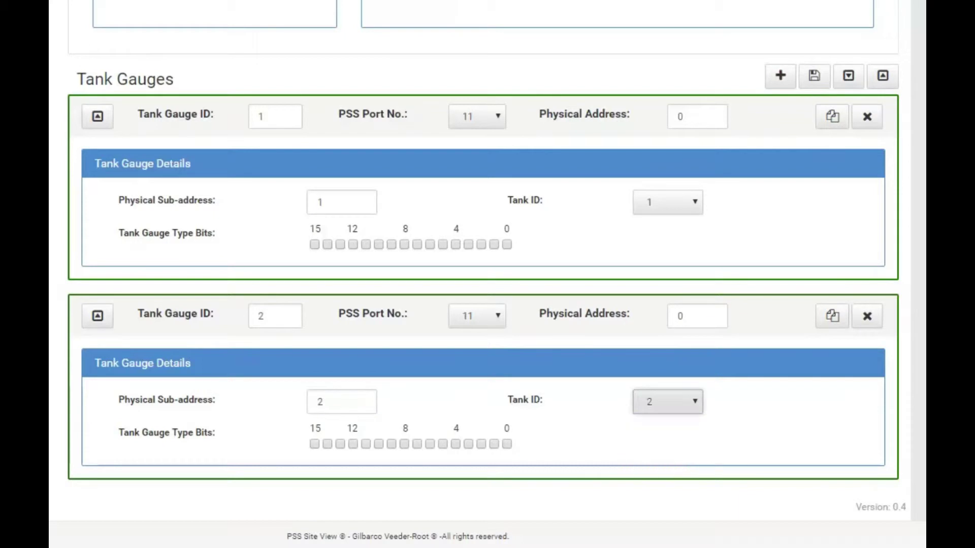
- Add a tank gauge with ID 3, PSS port 11 and physical address 0
click(780, 76)
click(275, 316)
text(3)
click(476, 316)
key(Return)
key(Tab)
text(0)
- Set tank gauge 3's physical sub-address to 3 and link it to tank ID 3
key(Tab)
text(3)
key(Tab)
key(alt+Down)
key(3)
key(Return)
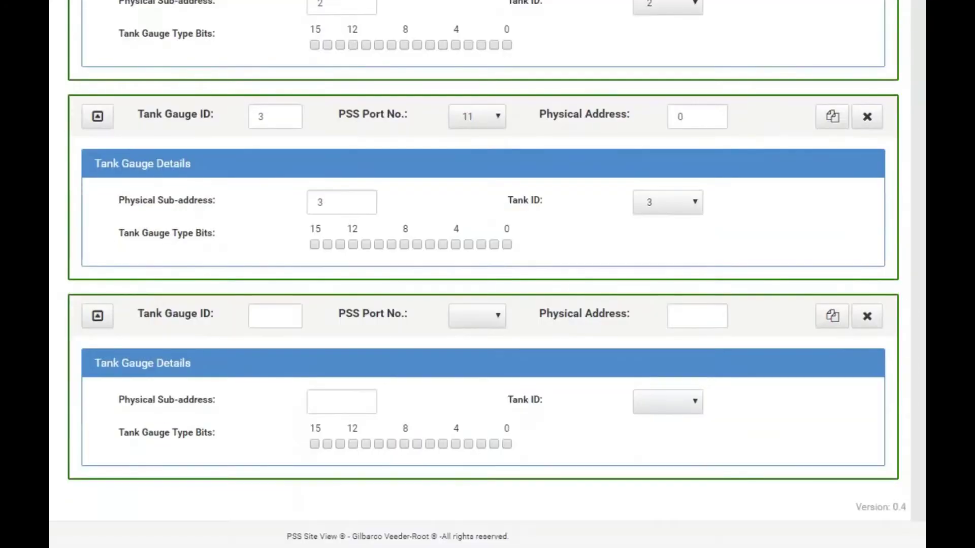
- Give the blank tank gauge ID 4, PSS port 11 and physical address 0
click(275, 315)
text(4)
key(Tab)
key(alt+Down)
key(1)
key(1)
key(Return)
key(Tab)
text(0)
- Set tank gauge 4's physical sub-address to 4 and link it to tank ID 4
key(Tab)
text(4)
key(Tab)
key(alt+Down)
key(4)
key(Return)
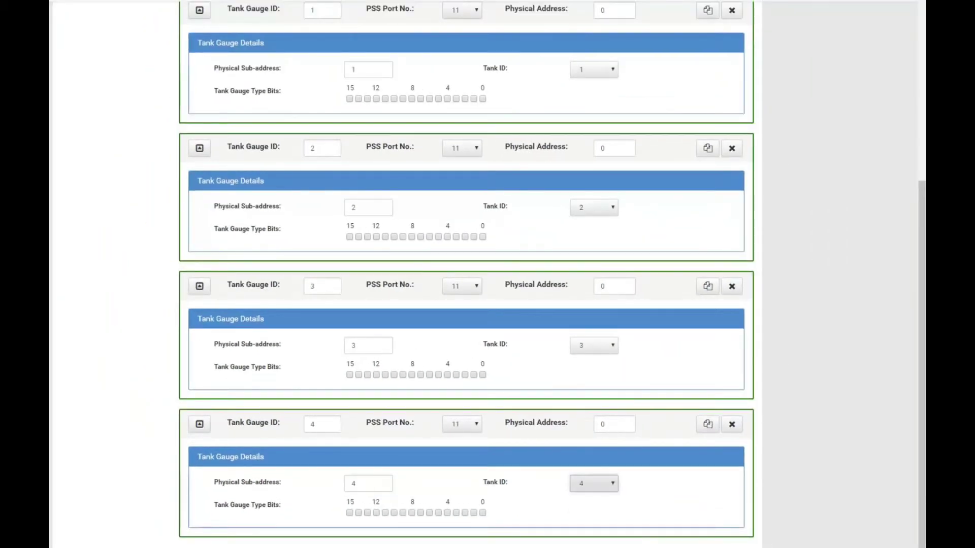
- Add a fuelling mode group with ID 1
scroll(466, 274, up, 3)
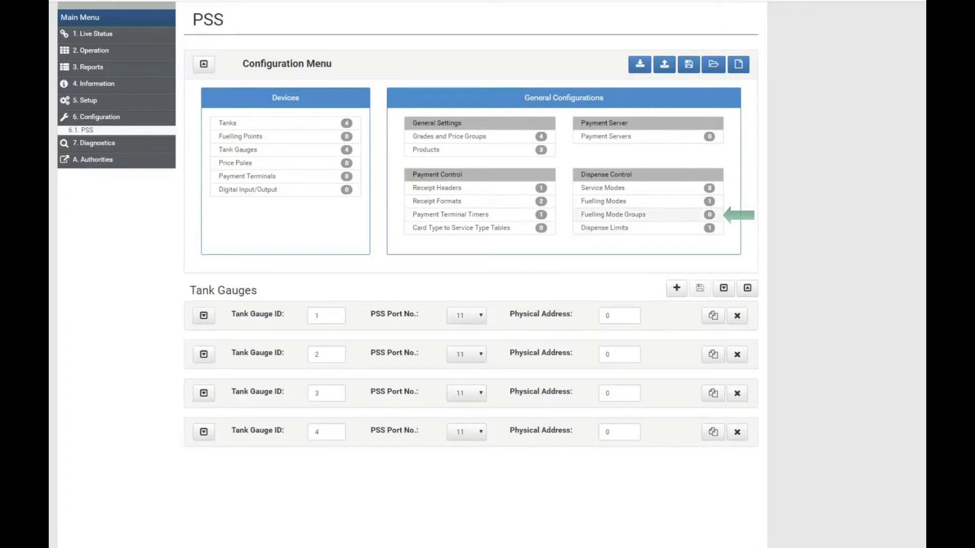
click(647, 214)
click(676, 289)
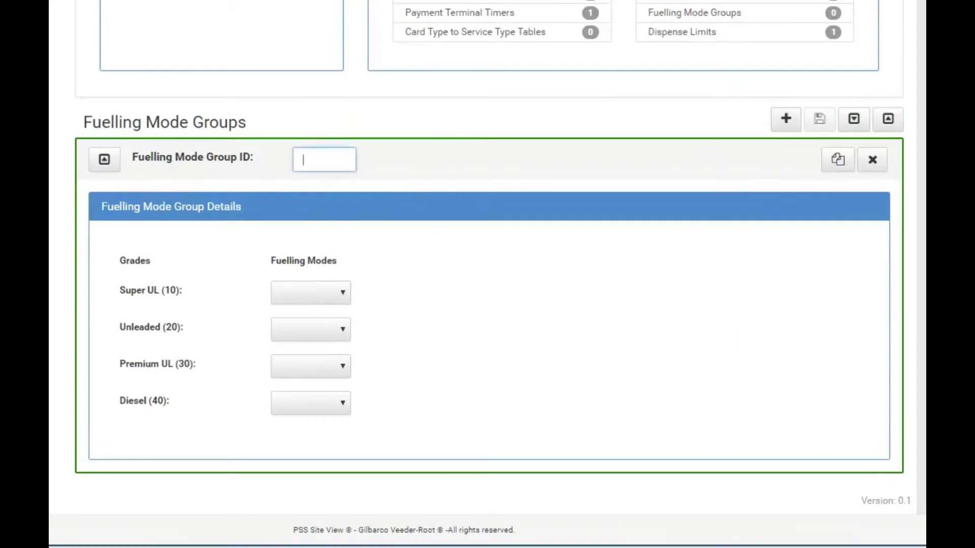
text(1)
- Assign fuelling mode 1 to Super UL, Unleaded, Premium UL and Diesel, and save the fuelling mode group
click(310, 292)
click(310, 323)
click(310, 329)
click(310, 360)
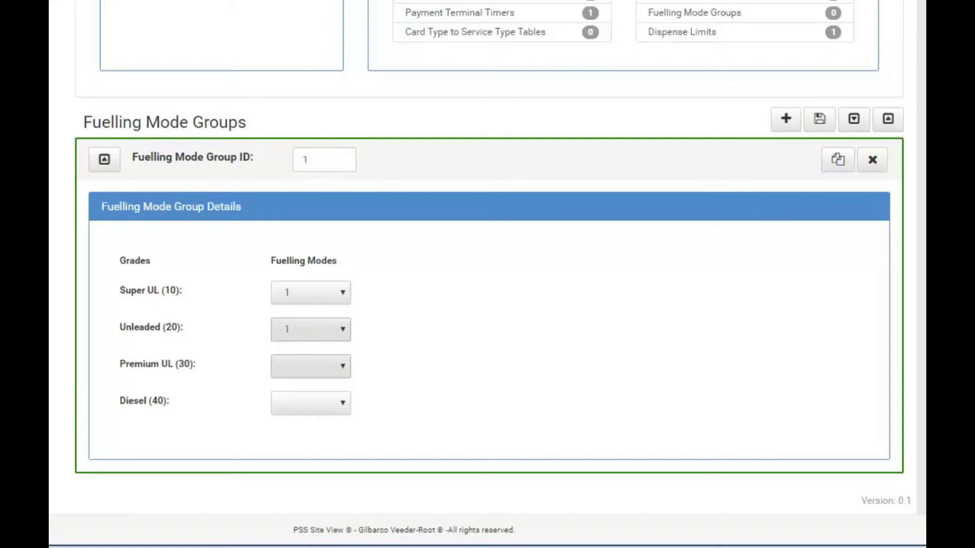
click(310, 366)
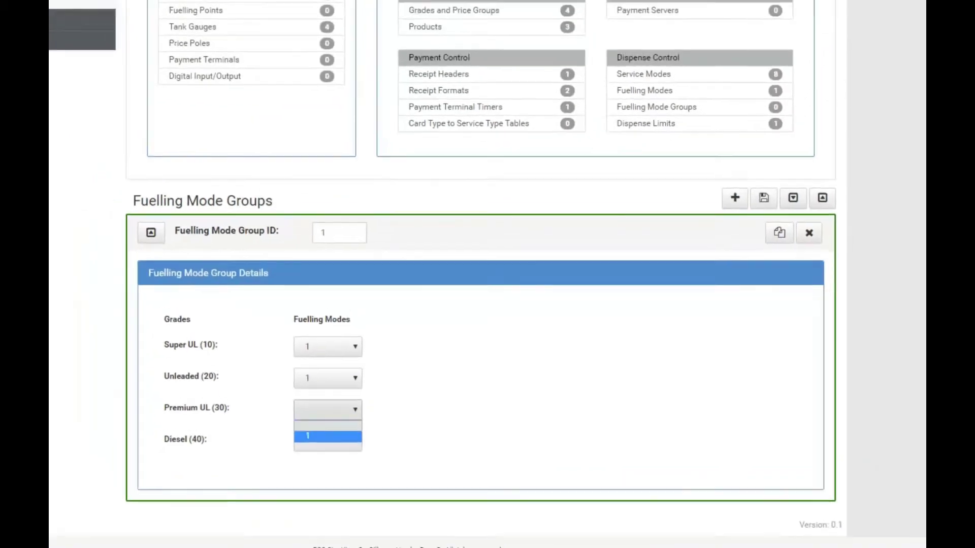
click(308, 436)
click(328, 440)
click(309, 467)
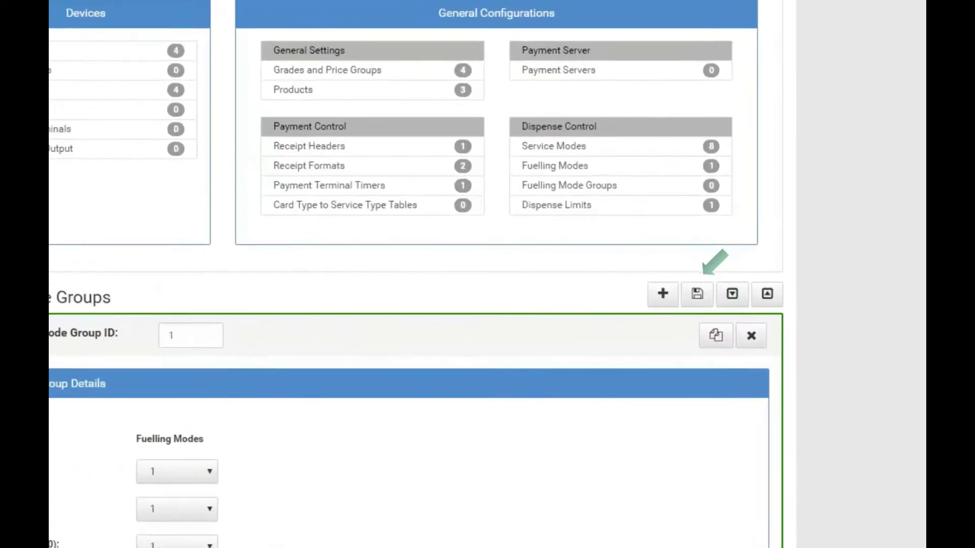
click(699, 288)
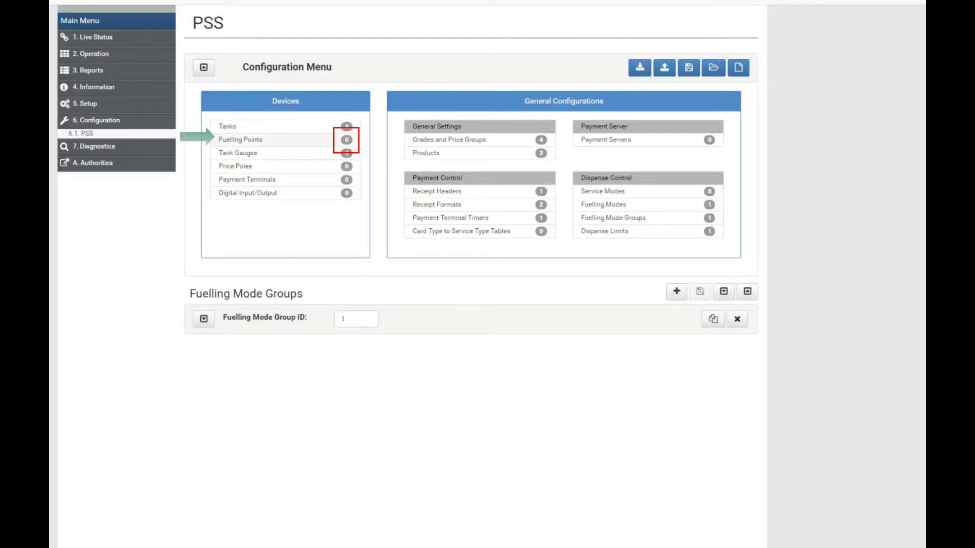
- Add a fuelling point with ID 1, PSS port 13 and physical address 1
click(241, 140)
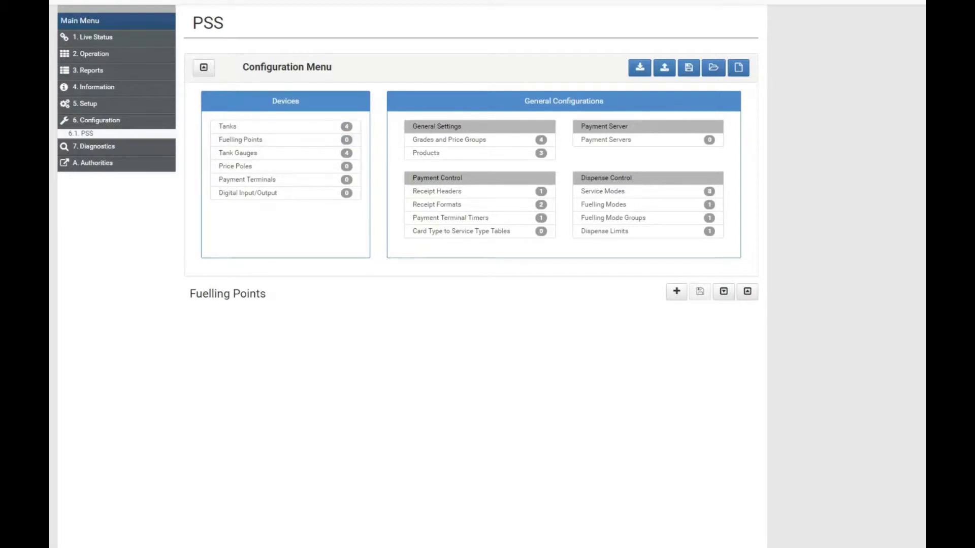
click(676, 291)
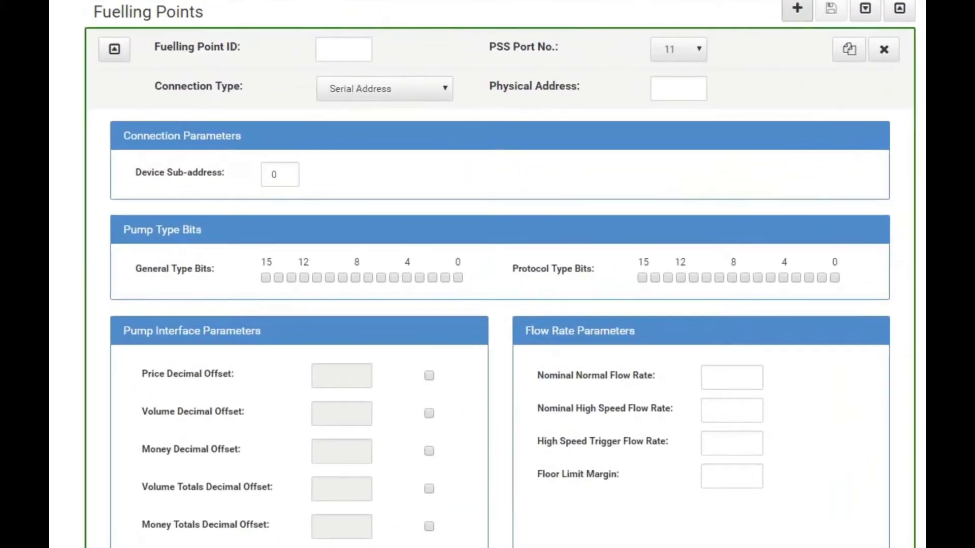
click(343, 50)
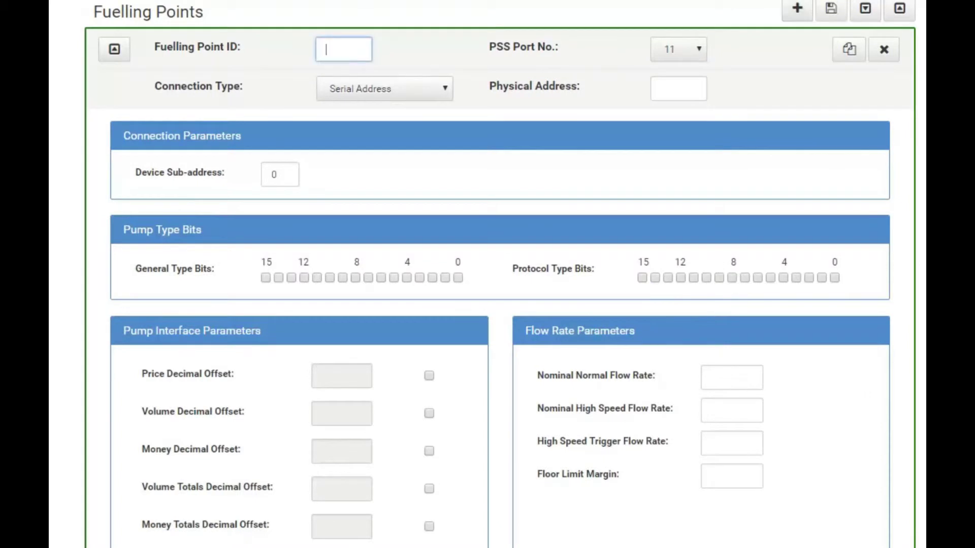
text(1)
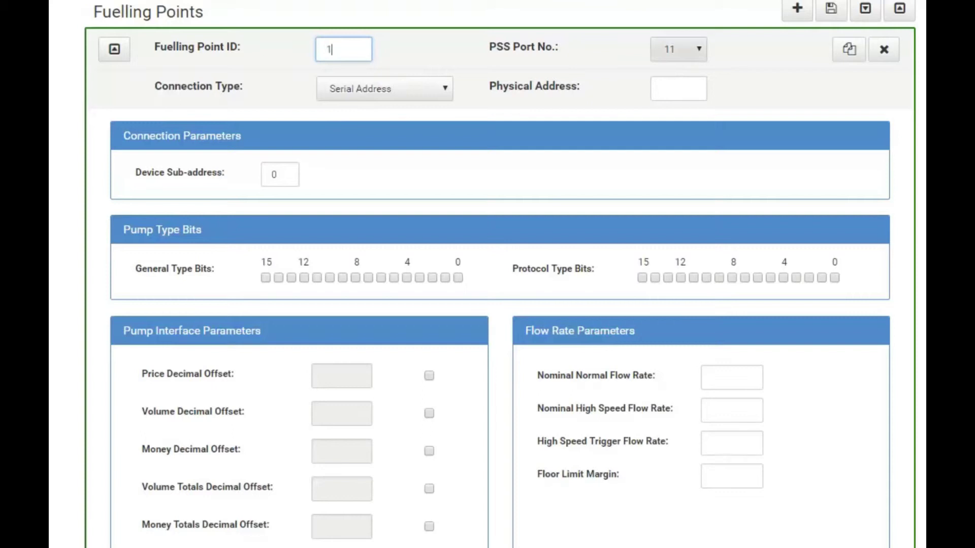
click(678, 49)
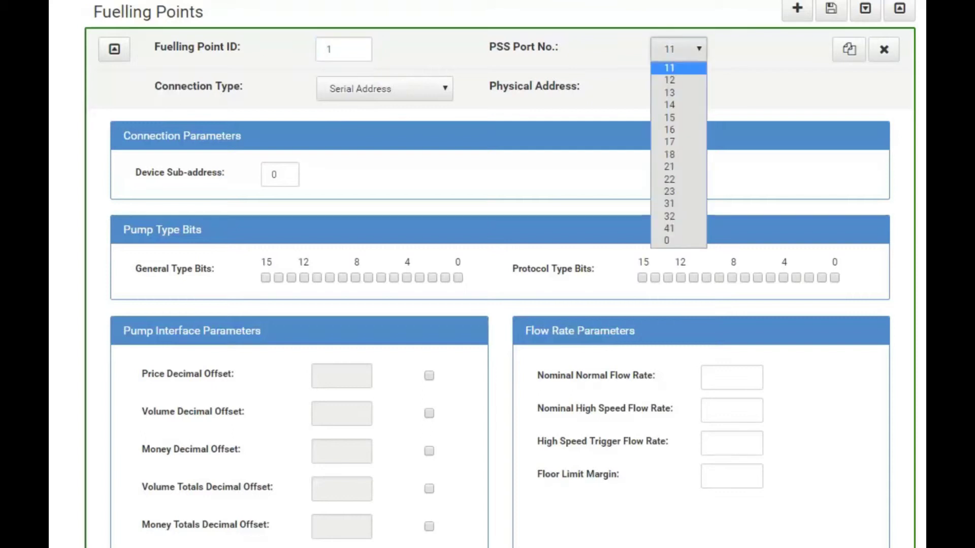
click(675, 92)
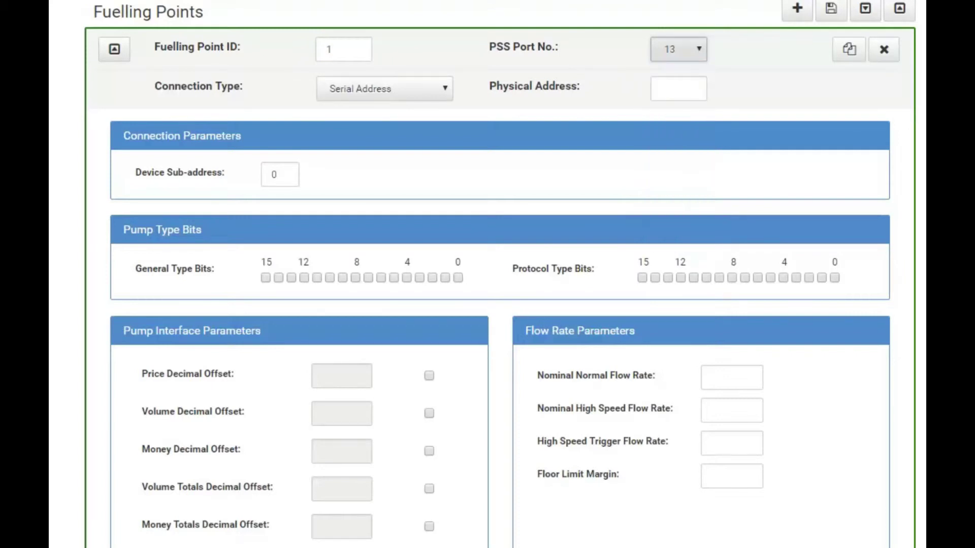
click(678, 89)
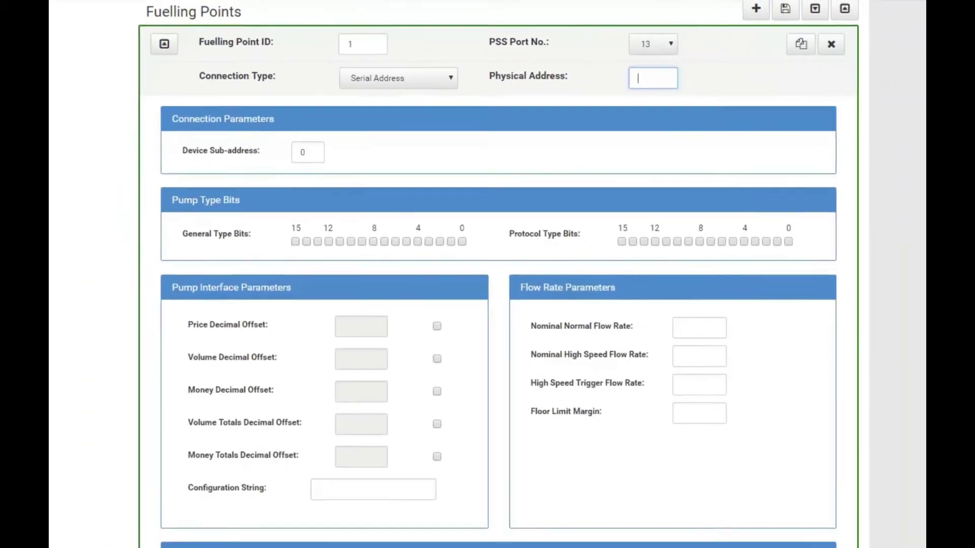
text(1)
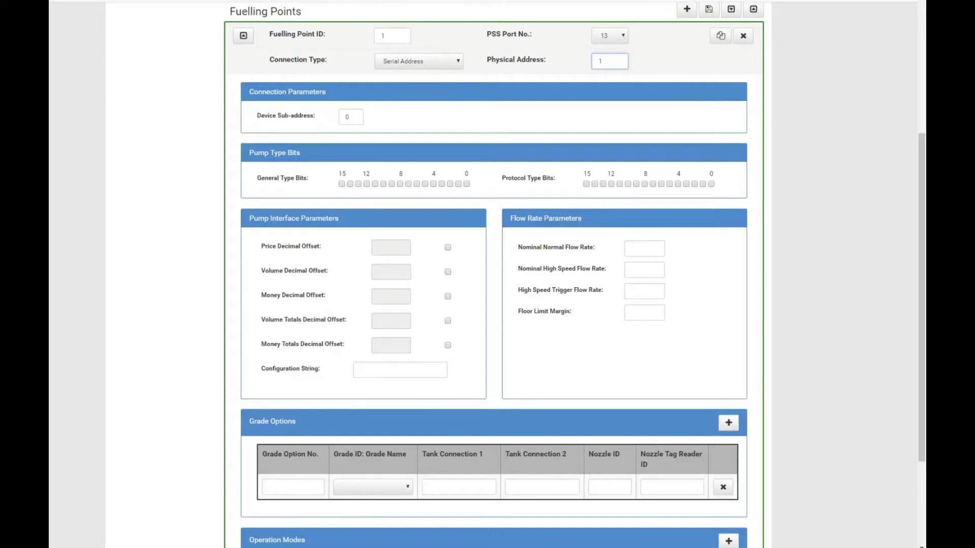
- Set fuelling point 1's first grade option to number 1 with grade 10: Super UL
scroll(493, 274, down, 3)
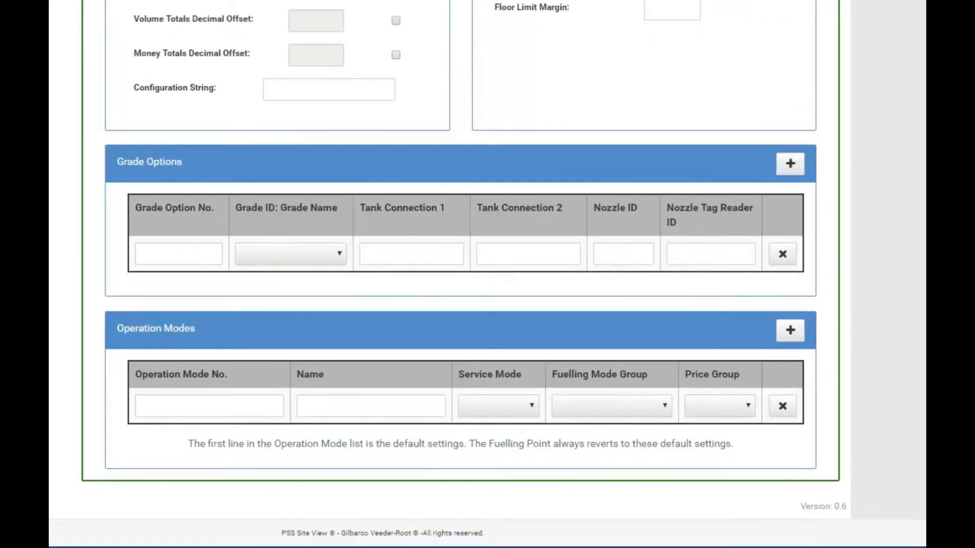
click(145, 254)
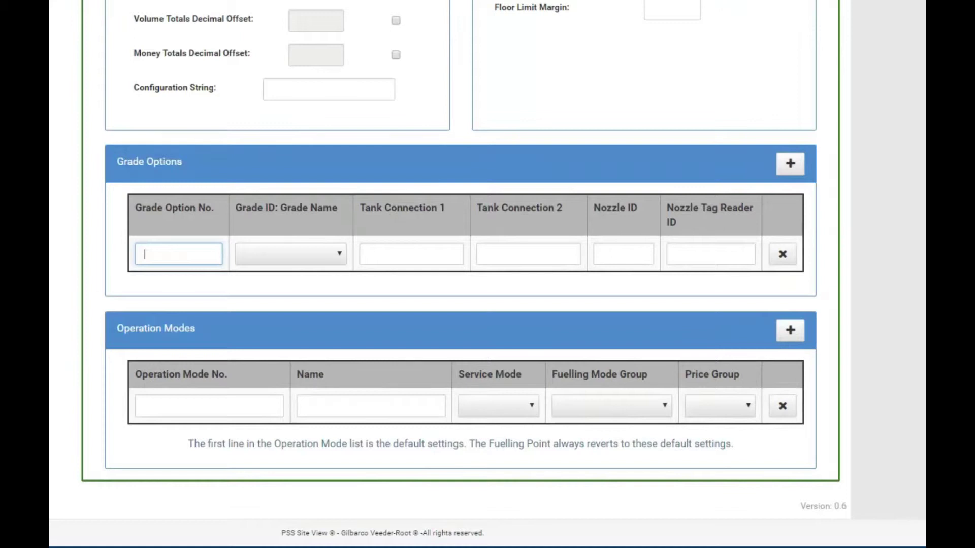
text(1)
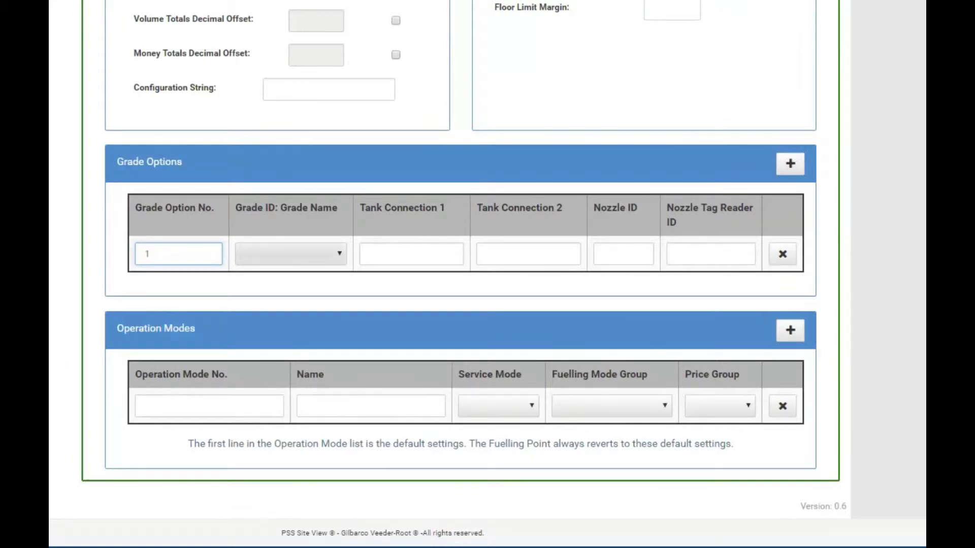
click(291, 254)
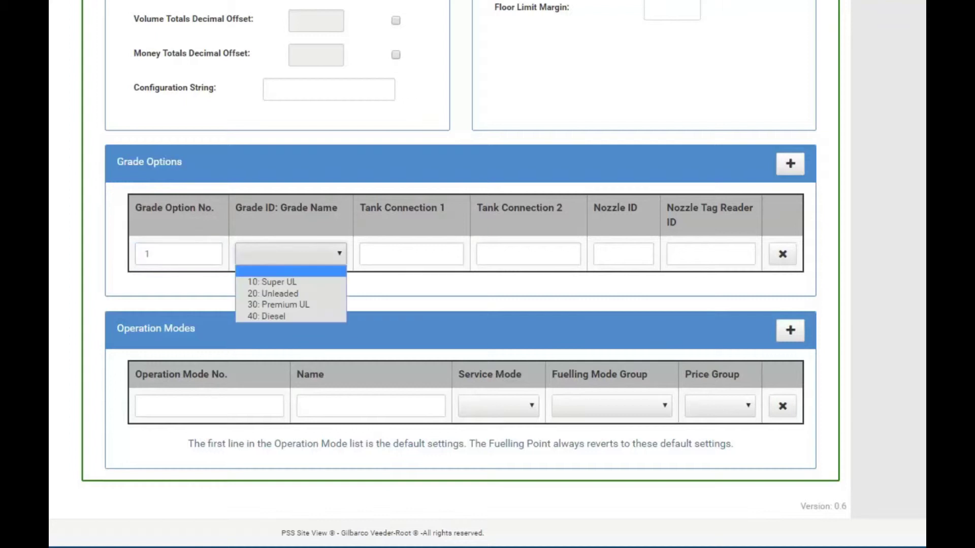
key(Down)
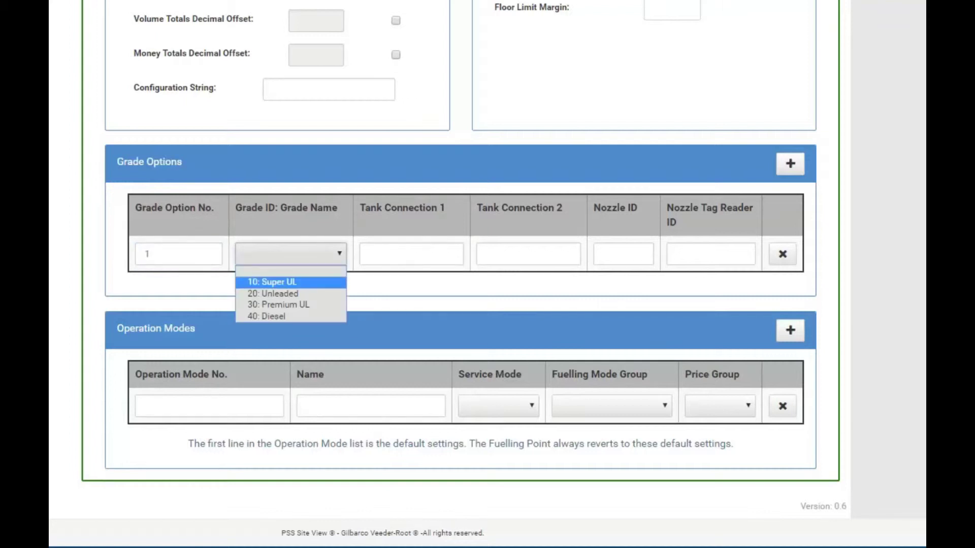
key(Return)
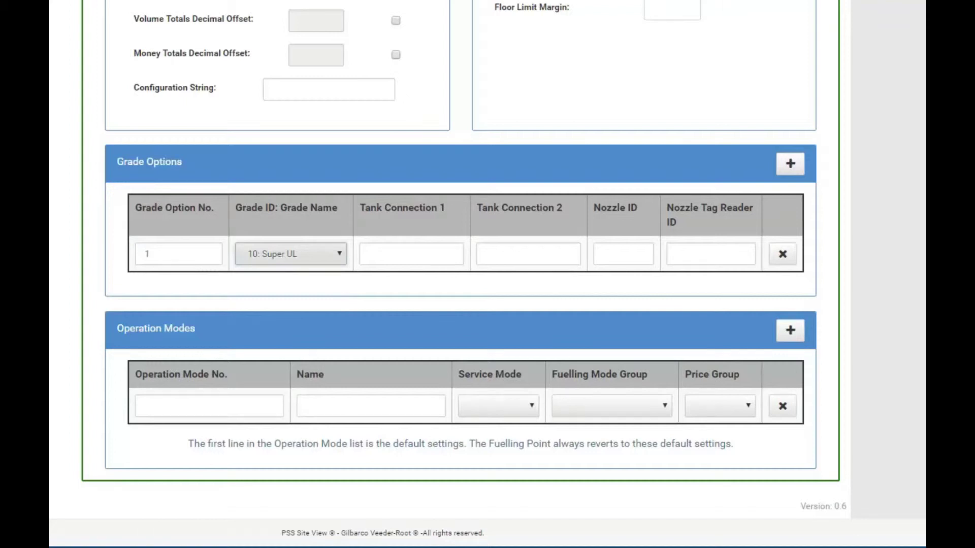
- Set Tank Connection 1 of the Super UL grade option to tank ID 1 with 1 part
click(411, 254)
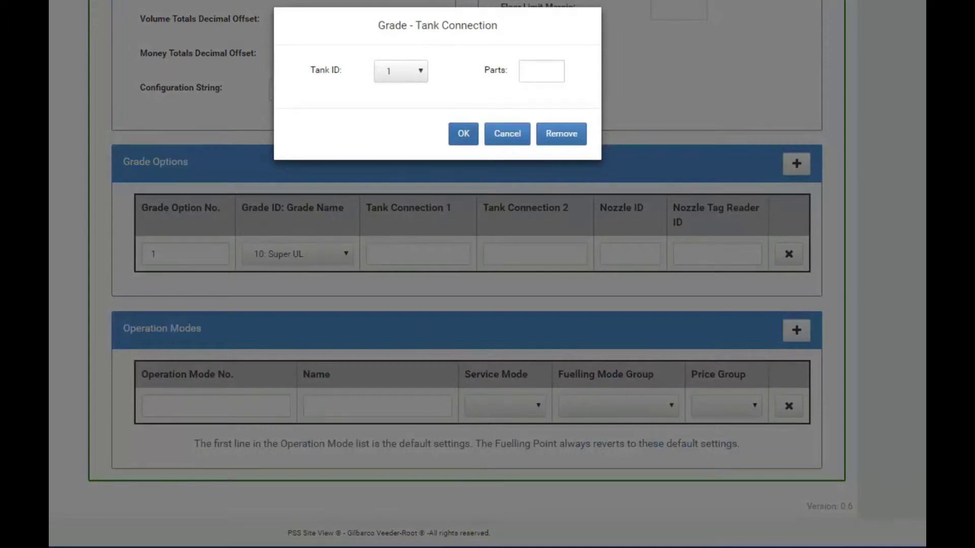
click(528, 71)
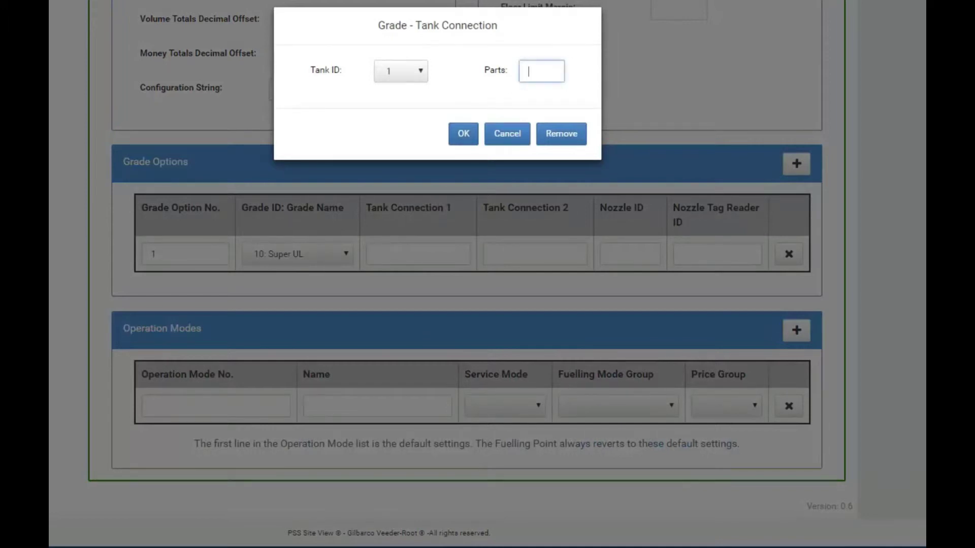
text(1)
click(463, 133)
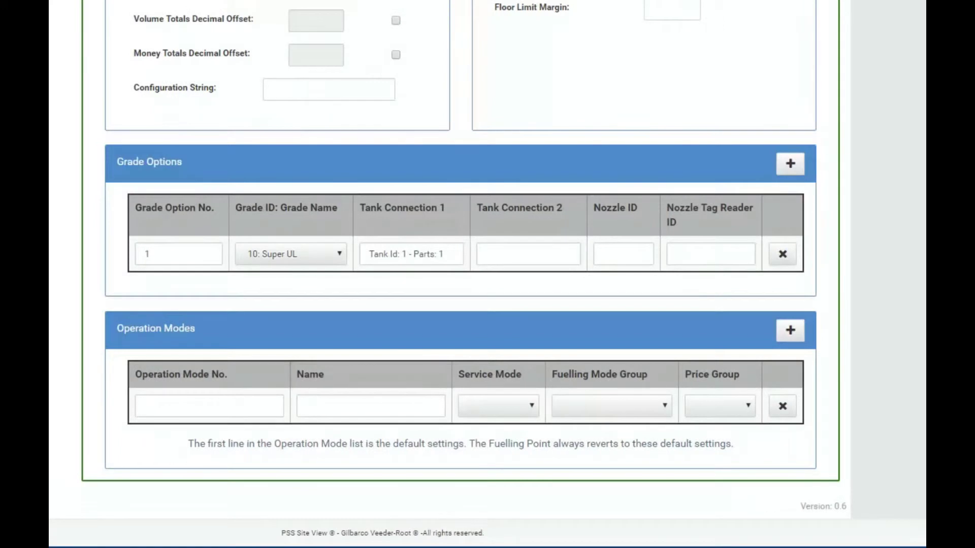
- Add grade option 2 to the fuelling point with grade 20: Unleaded
click(790, 164)
text(2)
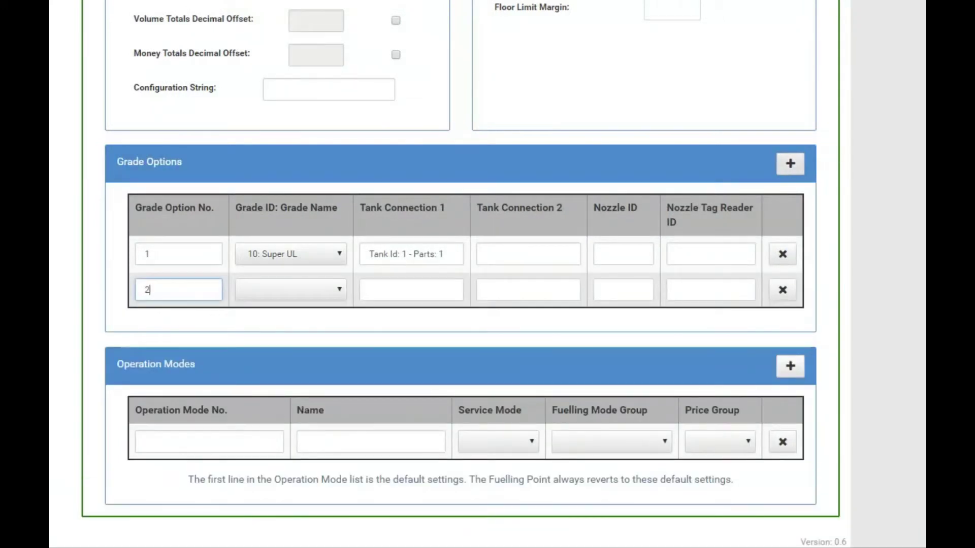
click(290, 290)
click(274, 329)
- Set Tank Connection 1 of the Unleaded grade option to tank ID 2 with 1 part
click(411, 289)
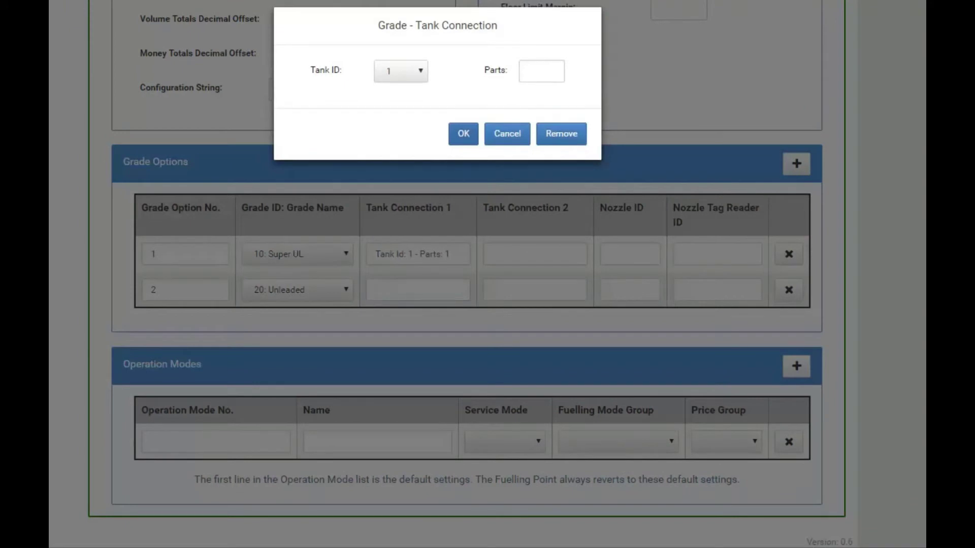
click(401, 71)
click(400, 122)
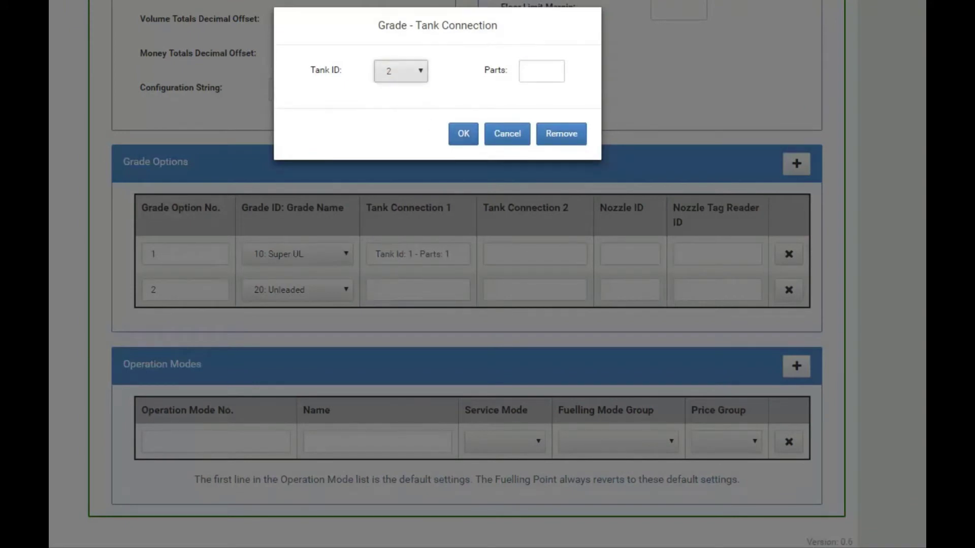
click(541, 71)
text(1)
click(463, 134)
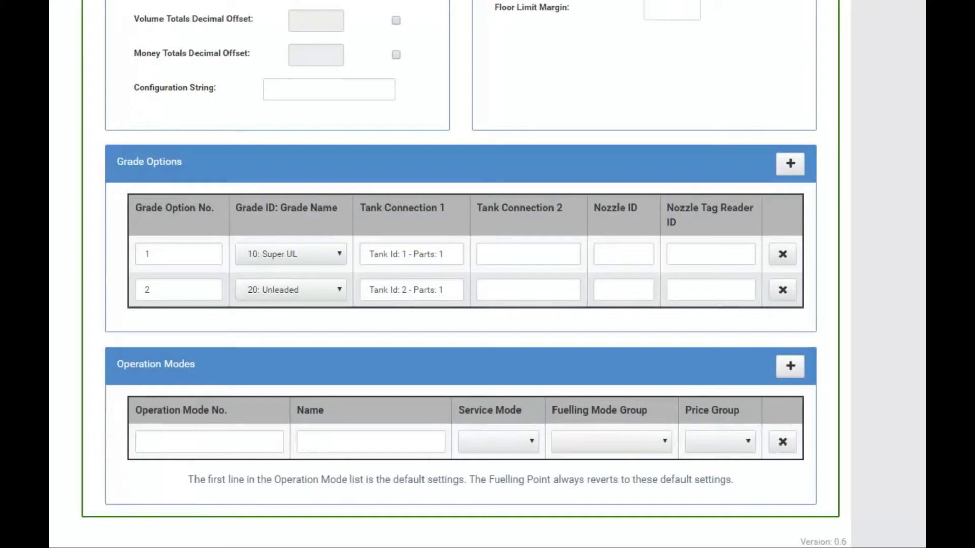
- Add grade option 3 to the fuelling point with grade 30: Premium UL
click(790, 164)
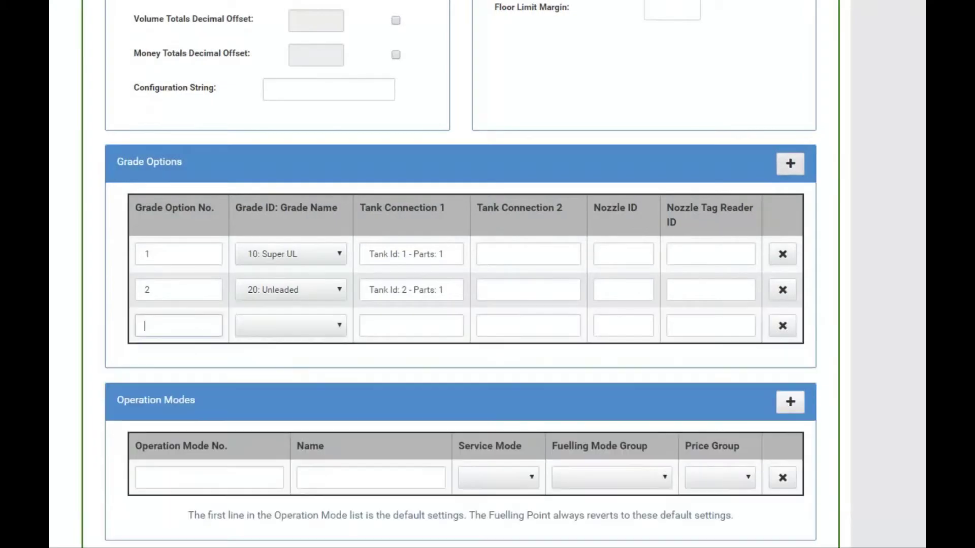
text(3)
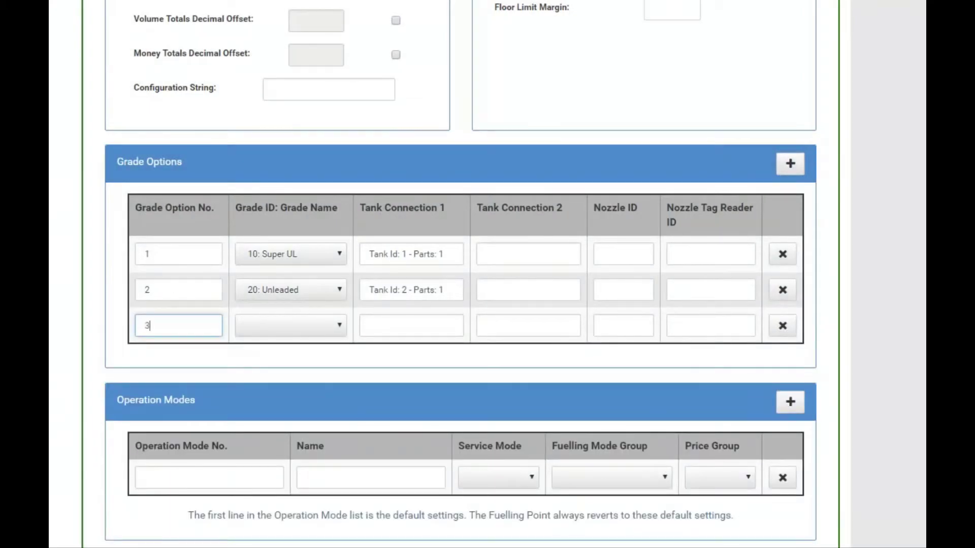
click(290, 326)
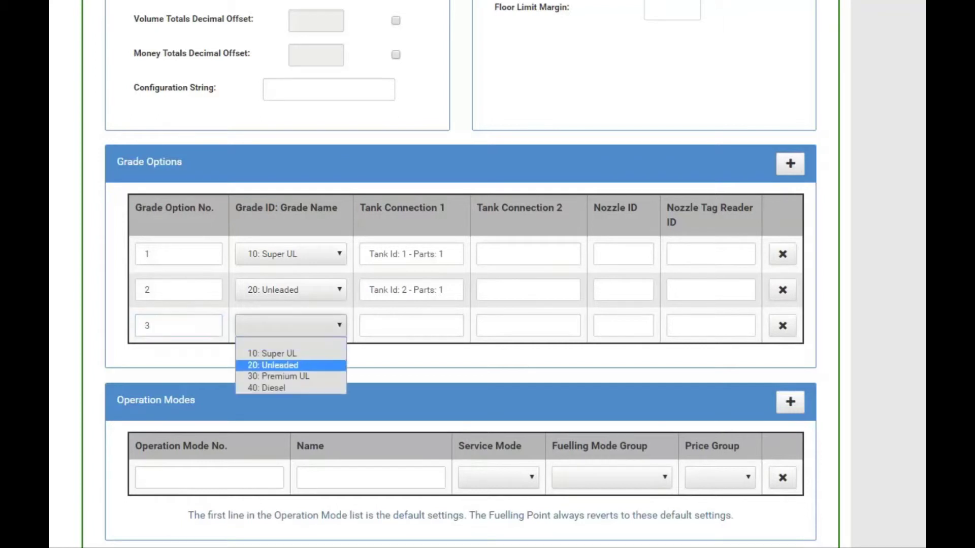
key(Return)
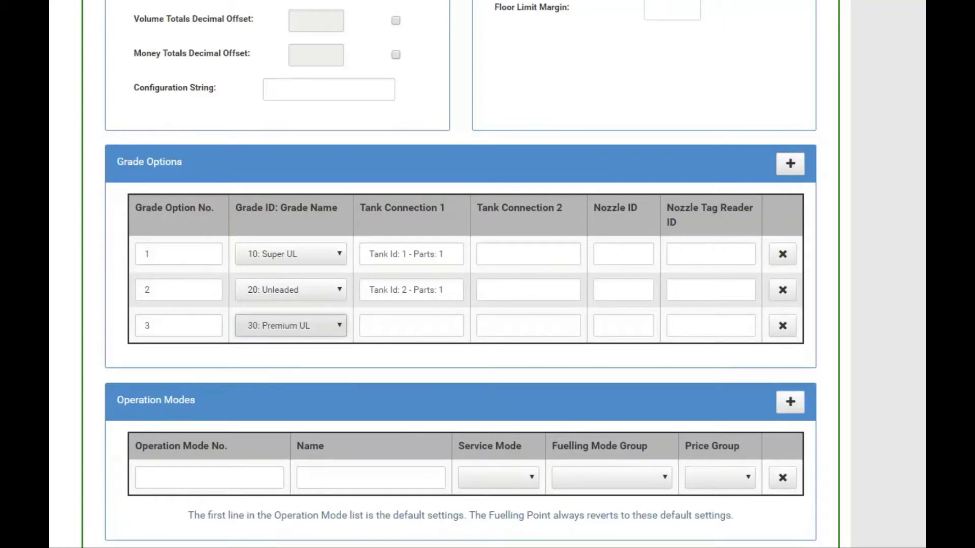
- Set Tank Connection 1 of the Premium UL grade option to tank ID 1 with 6 parts
click(411, 325)
click(541, 71)
text(6)
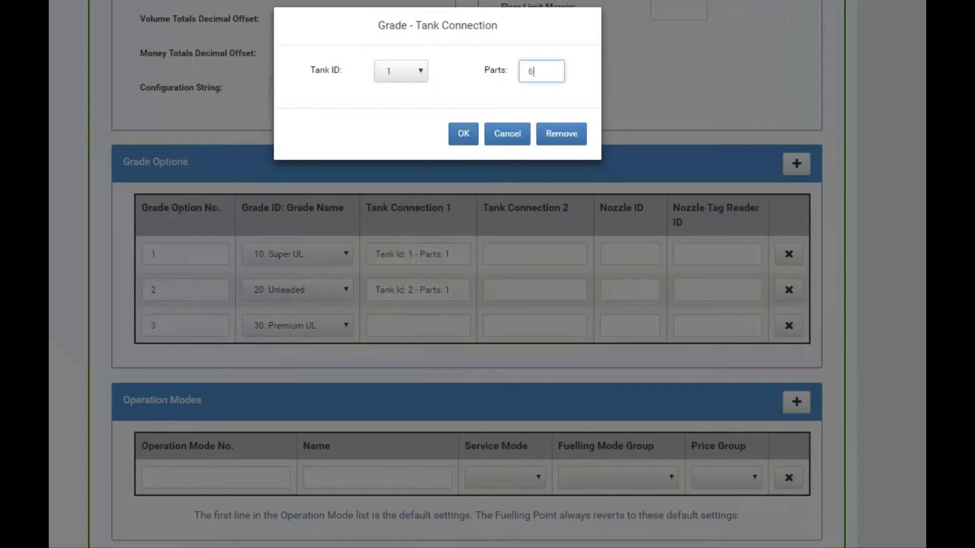
click(463, 133)
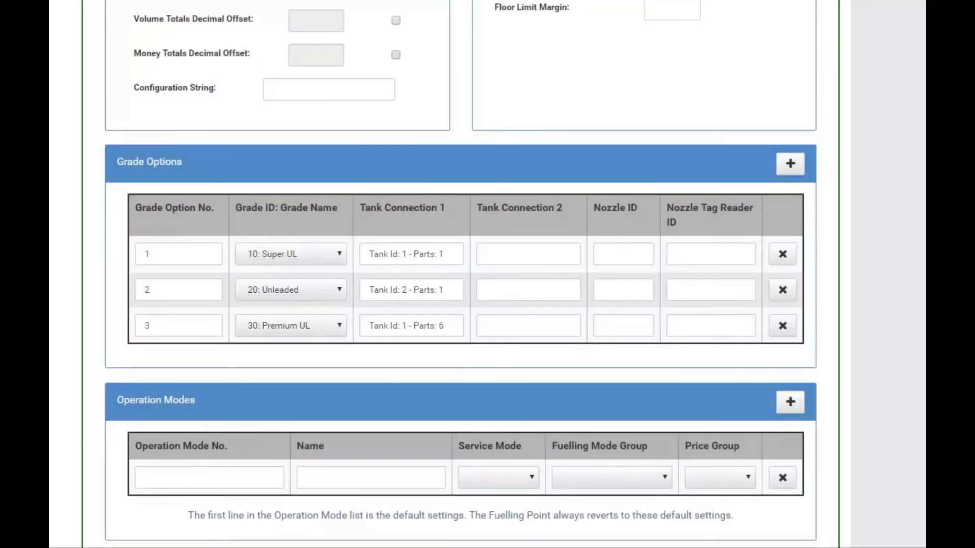
- Set Tank Connection 2 of the Premium UL grade option to tank ID 2 with 4 parts
click(528, 325)
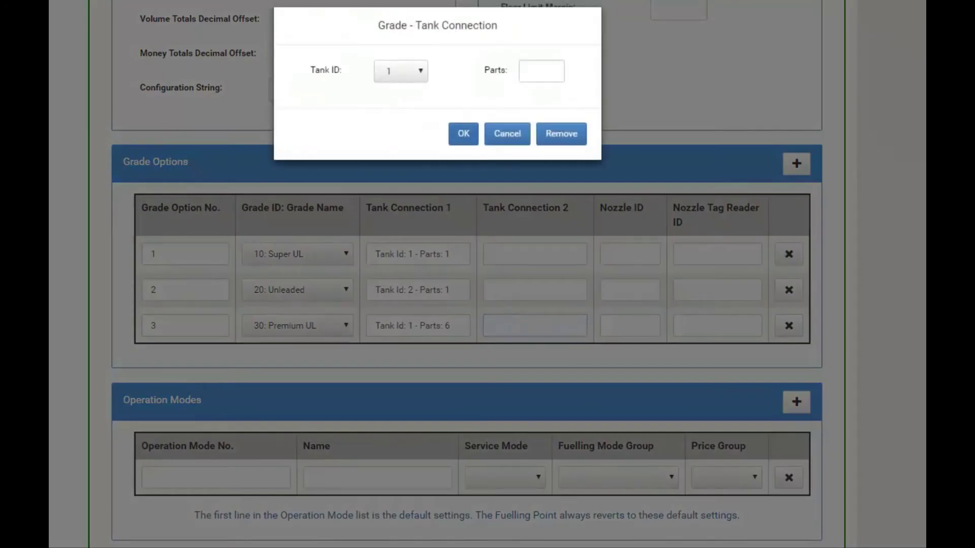
click(400, 71)
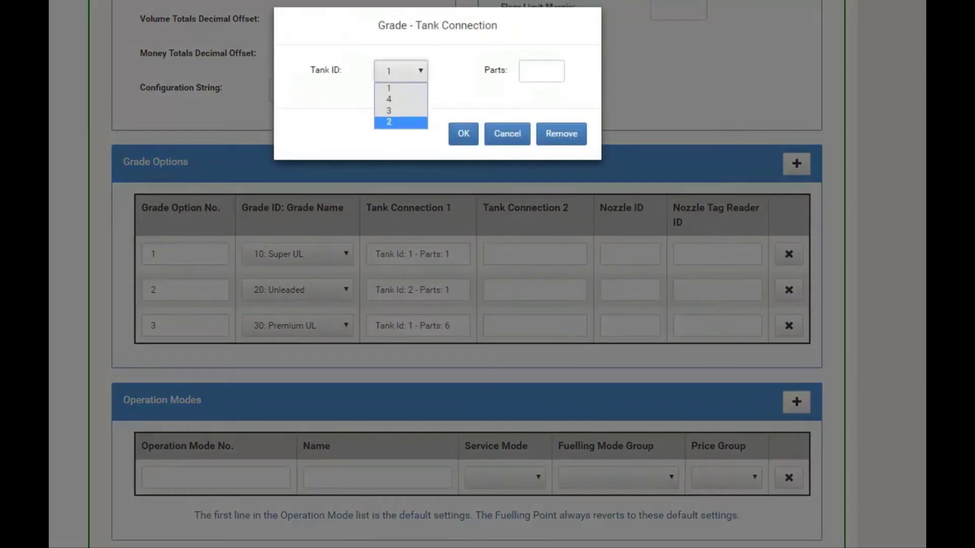
click(401, 122)
click(541, 71)
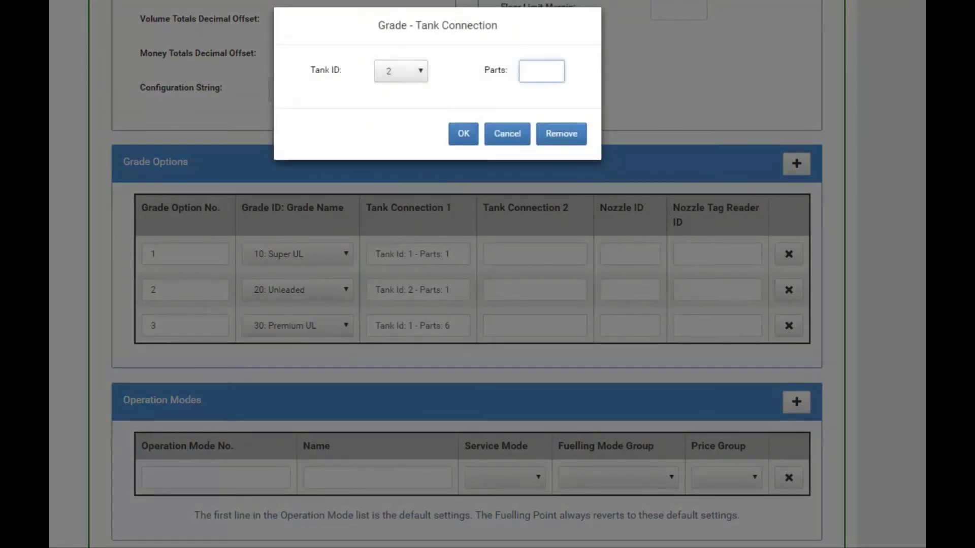
text(4)
click(463, 133)
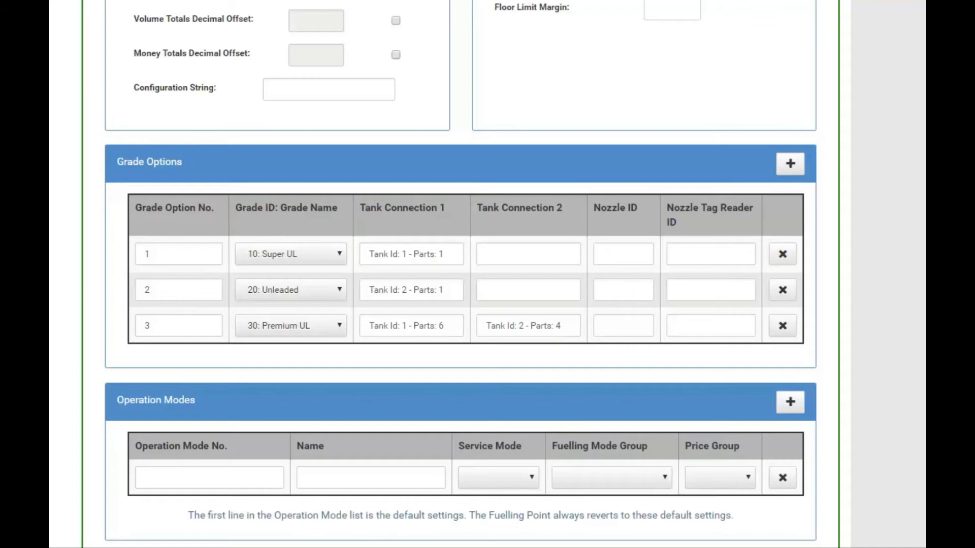
- Define operation mode 1 named Day for the first fuelling point with service mode 11, fuelling mode group 1 and price group 1
click(145, 477)
text(1)
click(306, 478)
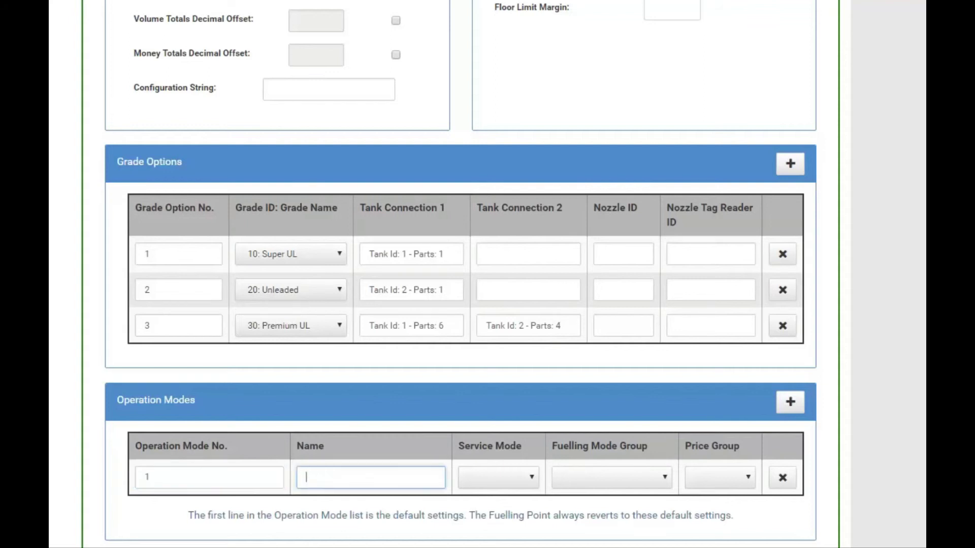
text(Day)
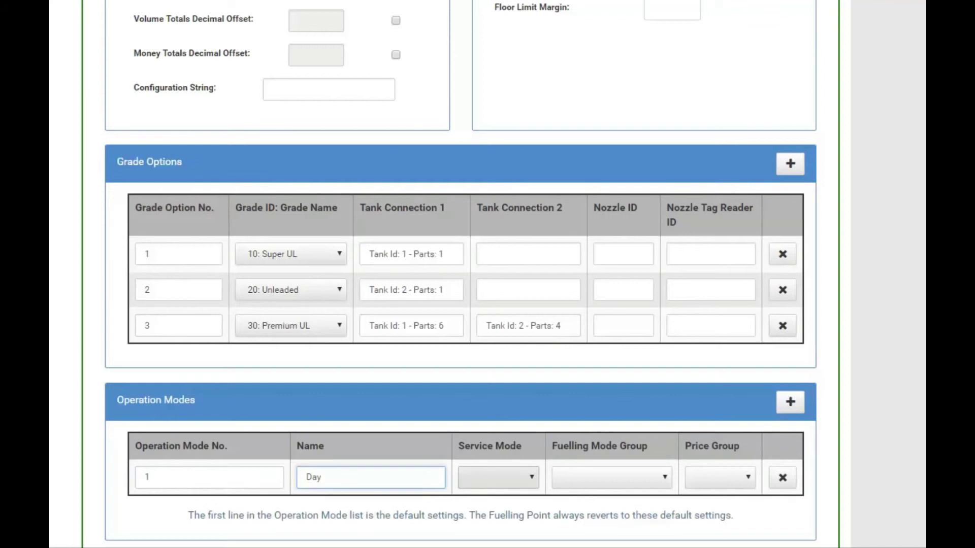
click(498, 478)
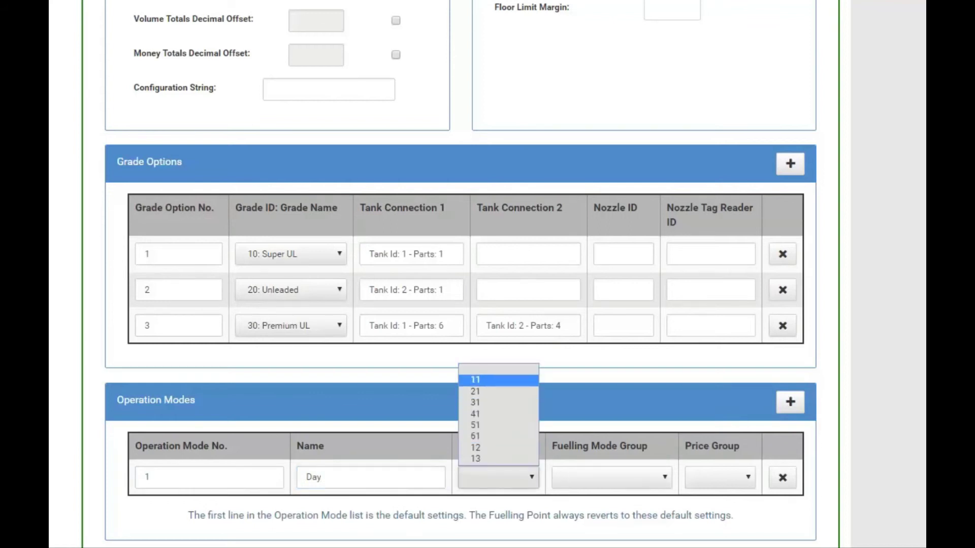
click(498, 380)
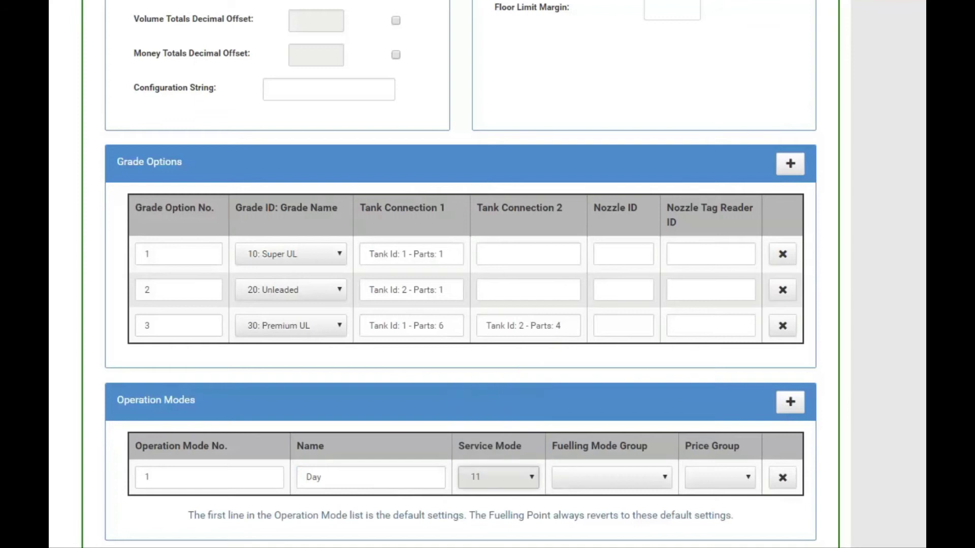
click(612, 477)
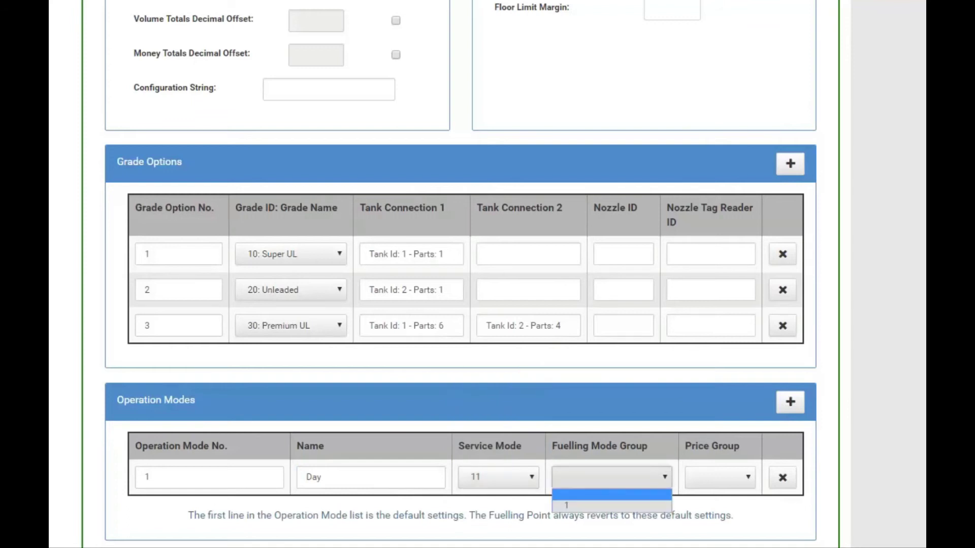
click(611, 505)
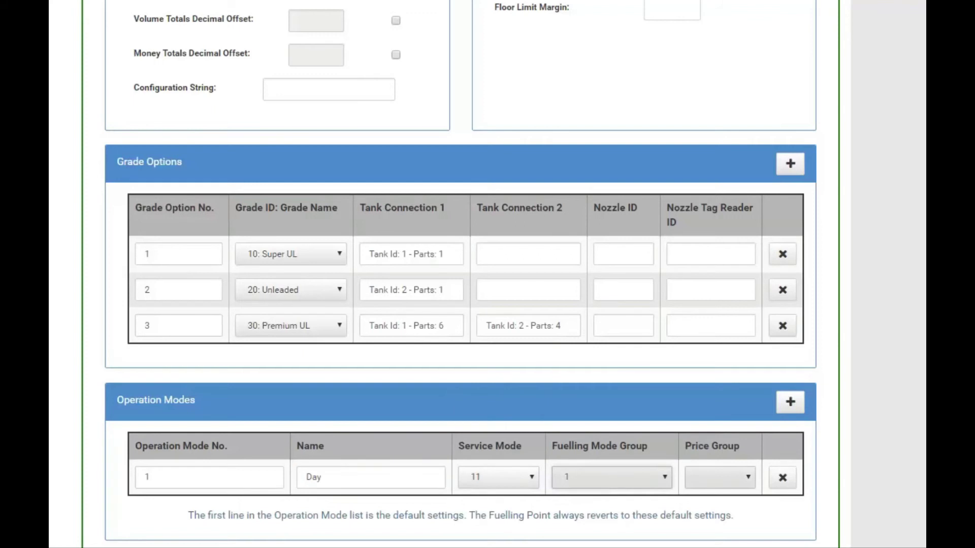
click(720, 477)
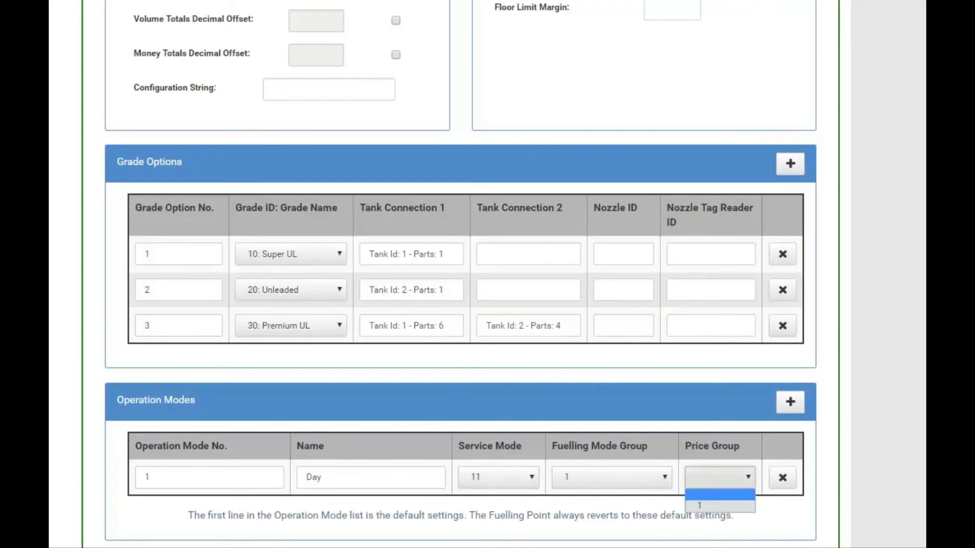
click(720, 506)
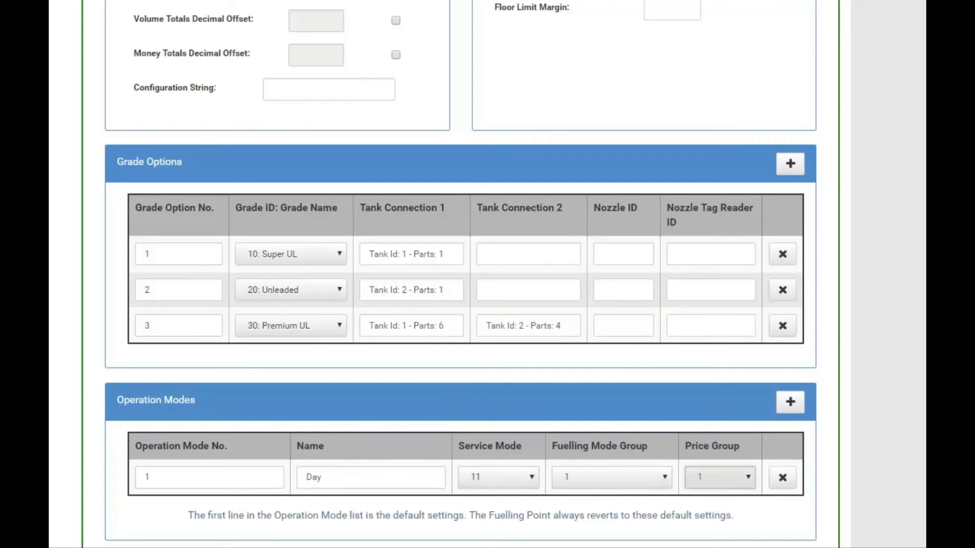
- Give the second fuelling point ID 2, PSS port 14 and physical address 1
scroll(488, 274, up, 10)
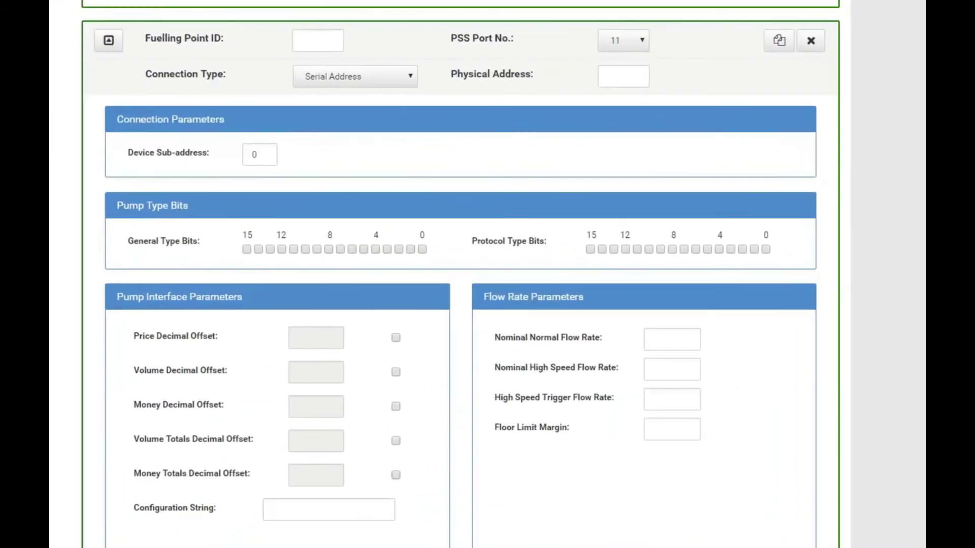
text(2)
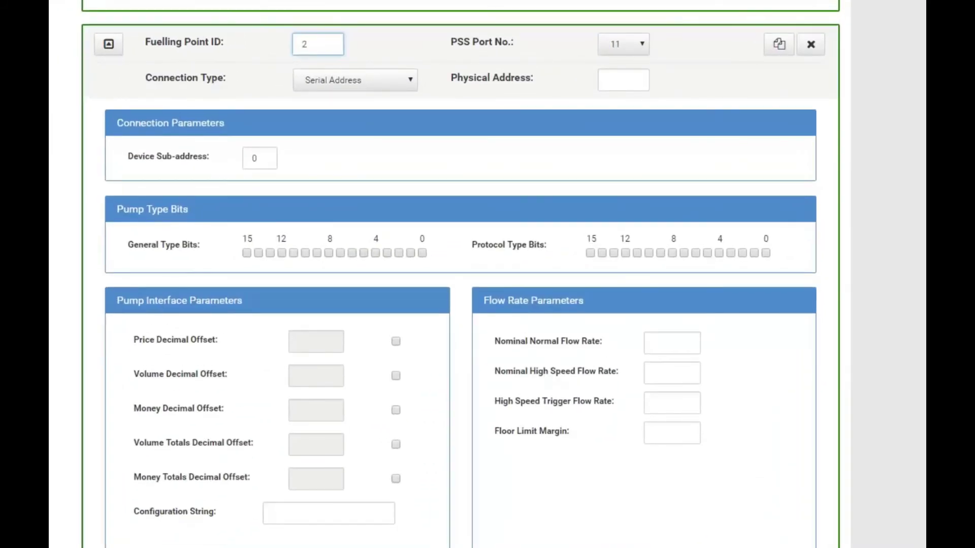
click(623, 44)
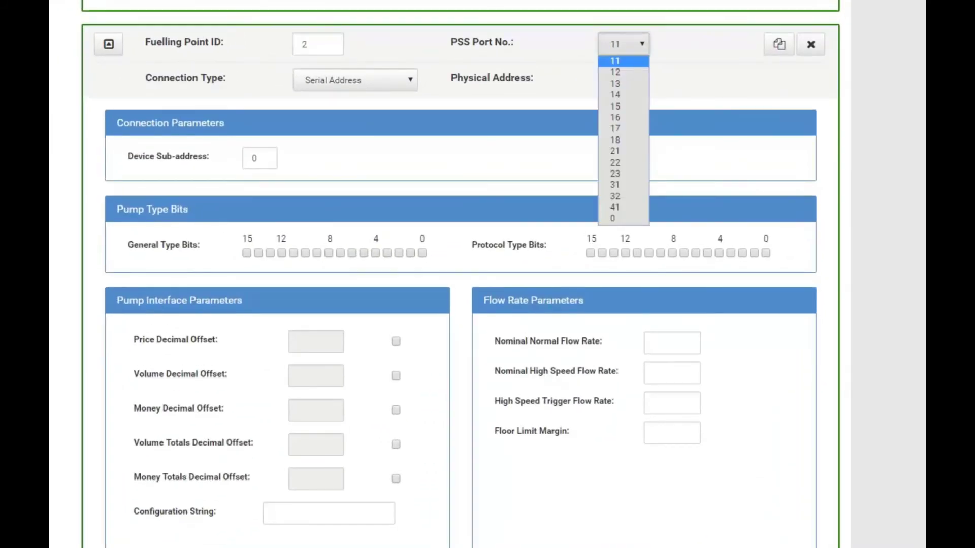
click(623, 95)
click(623, 80)
text(1)
- Define grade option 1 of fuelling point 2 with grade 20: Unleaded
scroll(466, 305, down, 3)
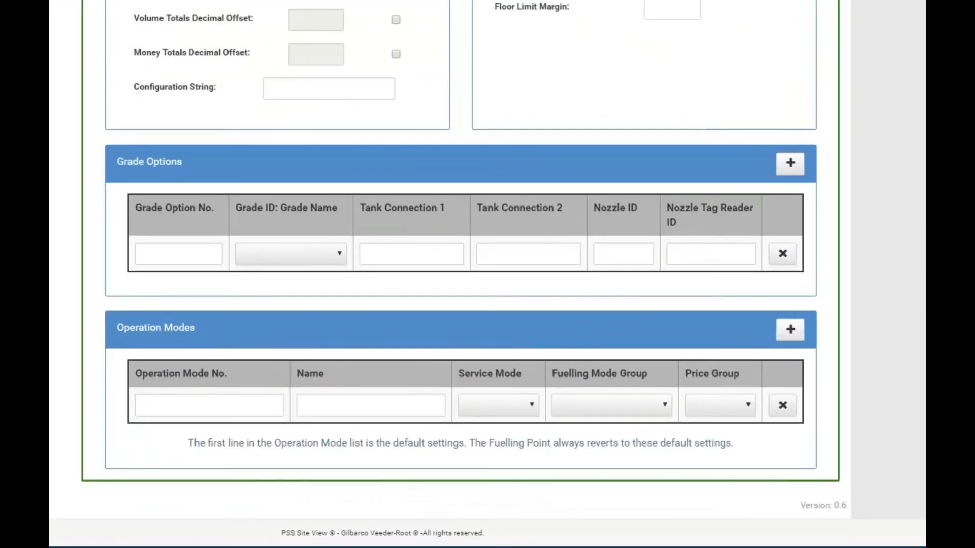
click(179, 254)
text(1)
click(291, 253)
key(Down)
click(291, 294)
- Set Tank Connection 1 of fuelling point 2's Unleaded grade option to tank ID 2 with 1 part
click(411, 253)
click(400, 71)
click(401, 123)
click(541, 71)
text(1)
click(463, 133)
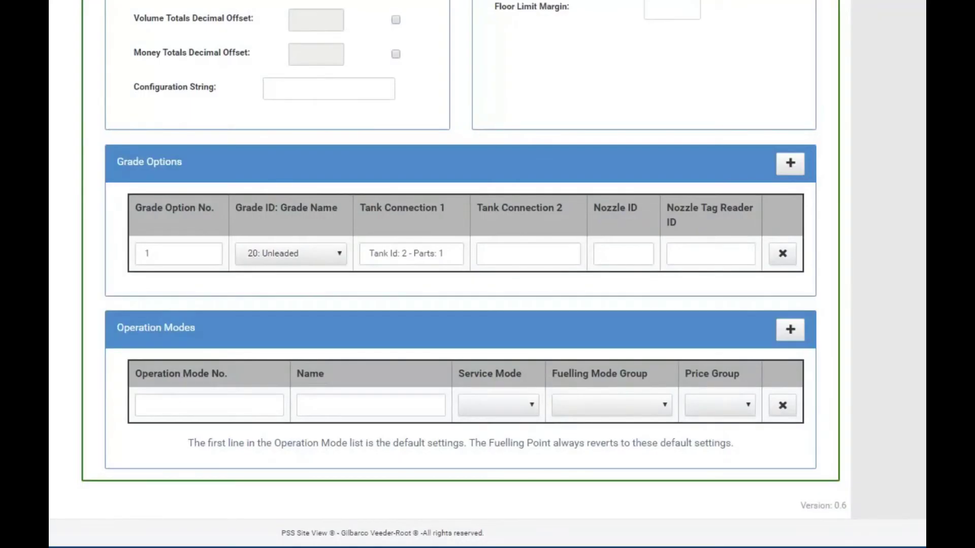
- Add grade option 2 to fuelling point 2 with grade 40: Diesel
click(790, 163)
click(179, 289)
text(2)
click(291, 289)
click(267, 352)
- Set Tank Connection 1 of the Diesel grade option to tank ID 3 with 1 part
click(411, 289)
click(400, 71)
click(400, 110)
click(541, 71)
text(1)
click(463, 133)
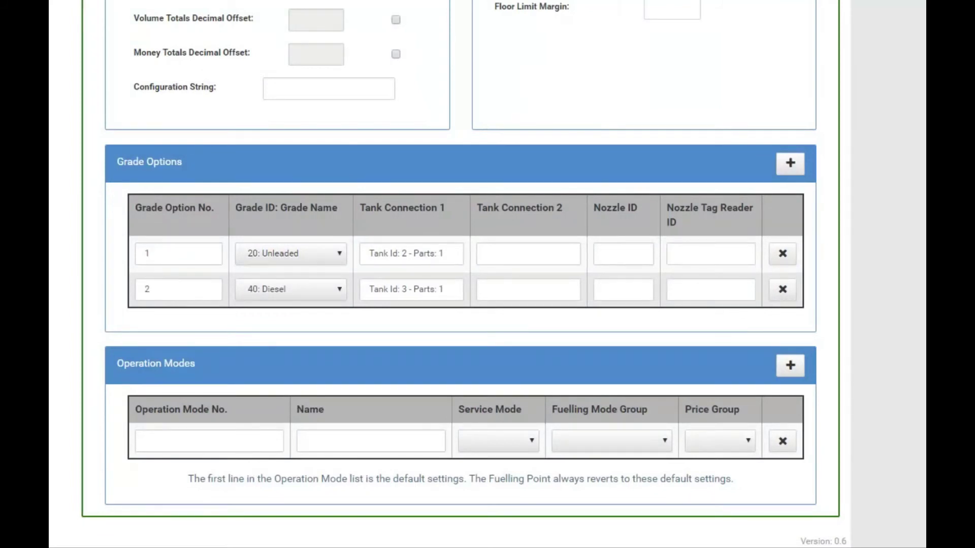
- Define operation mode 1 named Day for fuelling point 2 with service mode 11, fuelling mode group 1 and price group 1
click(209, 440)
text(1)
click(370, 441)
text(Day)
click(498, 441)
click(497, 421)
click(612, 441)
click(612, 469)
click(719, 440)
click(720, 469)
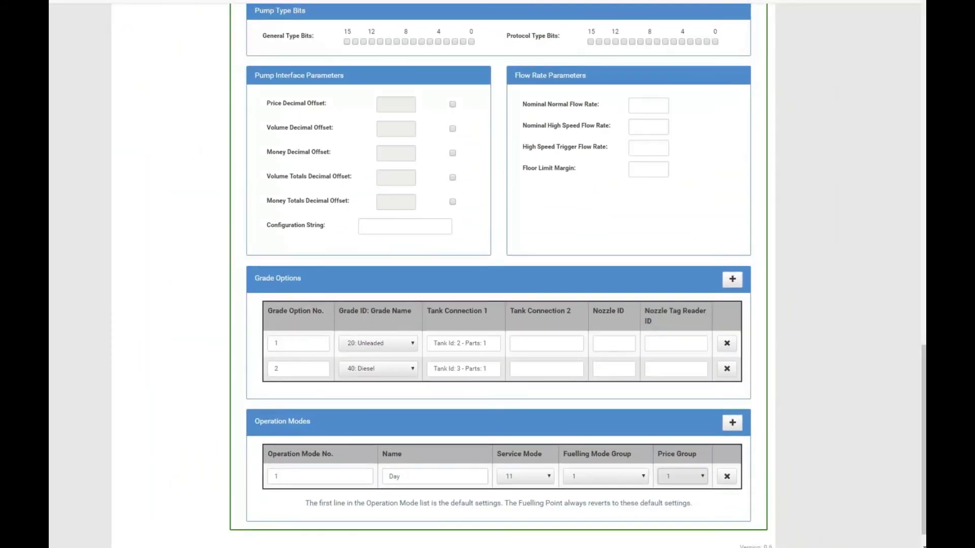
- Save the configured fuelling points
scroll(498, 274, up, 5)
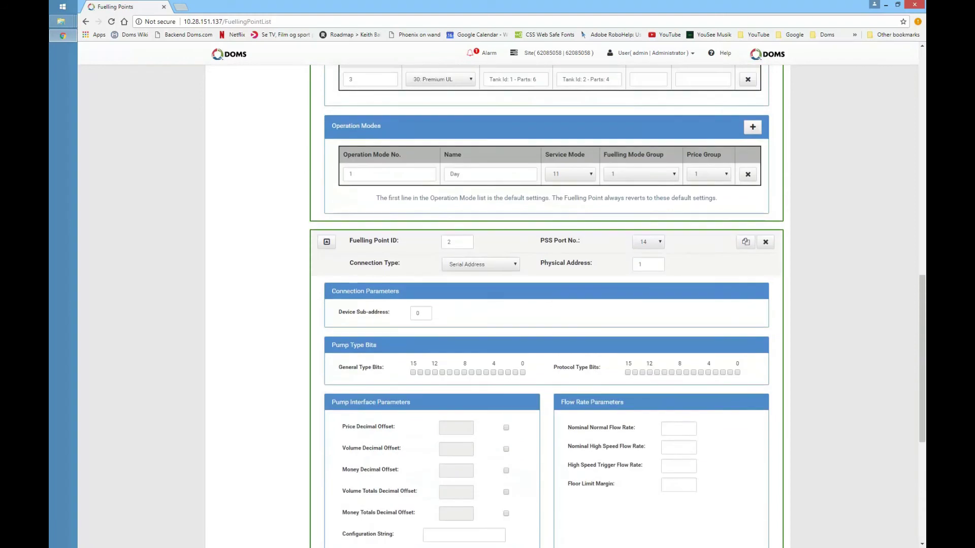
scroll(498, 274, up, 8)
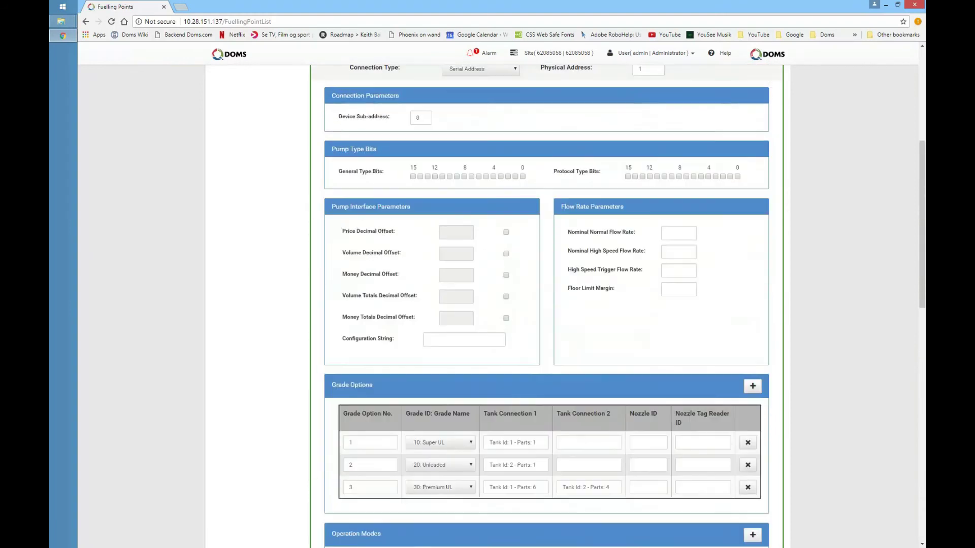
scroll(498, 305, up, 3)
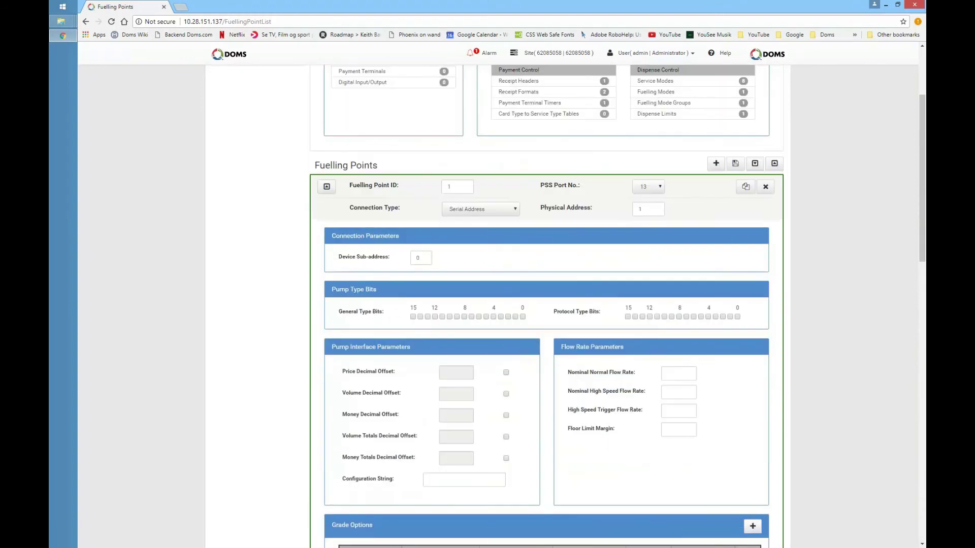
click(735, 162)
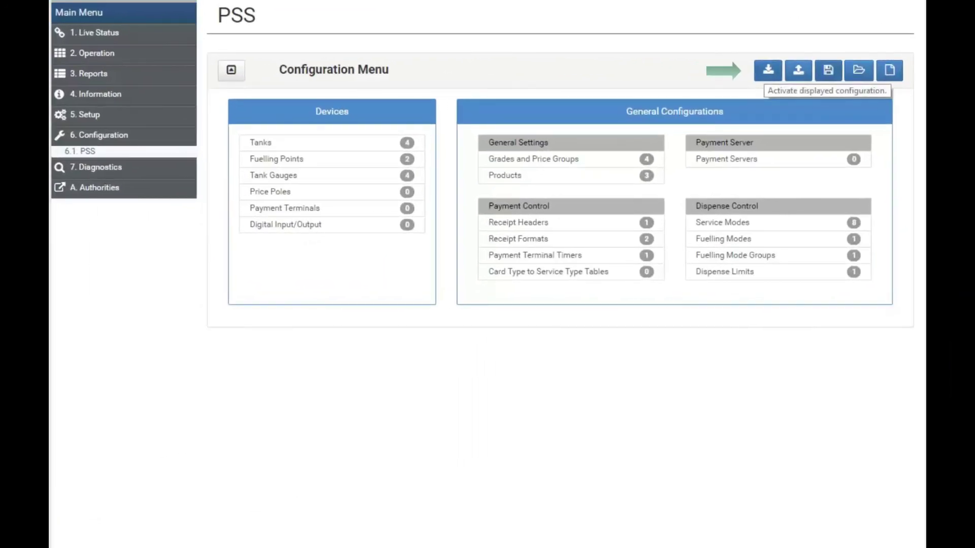
- Activate the displayed configuration on the PSS, backing up the currently active configuration first
click(768, 70)
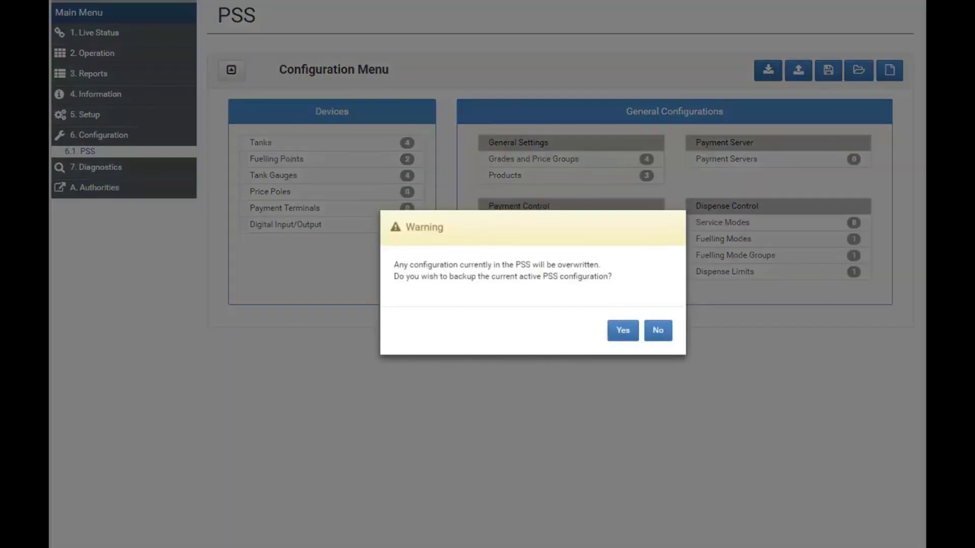
click(623, 330)
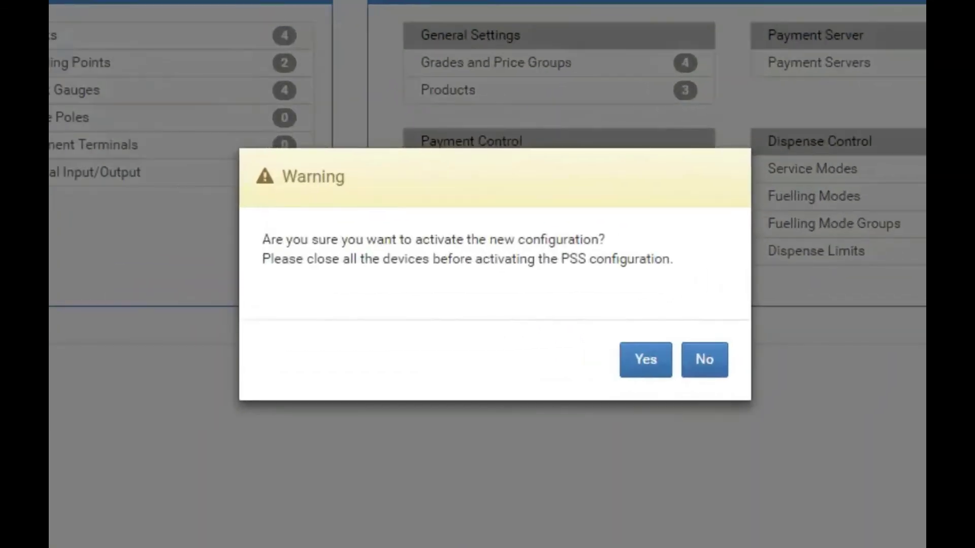
click(645, 360)
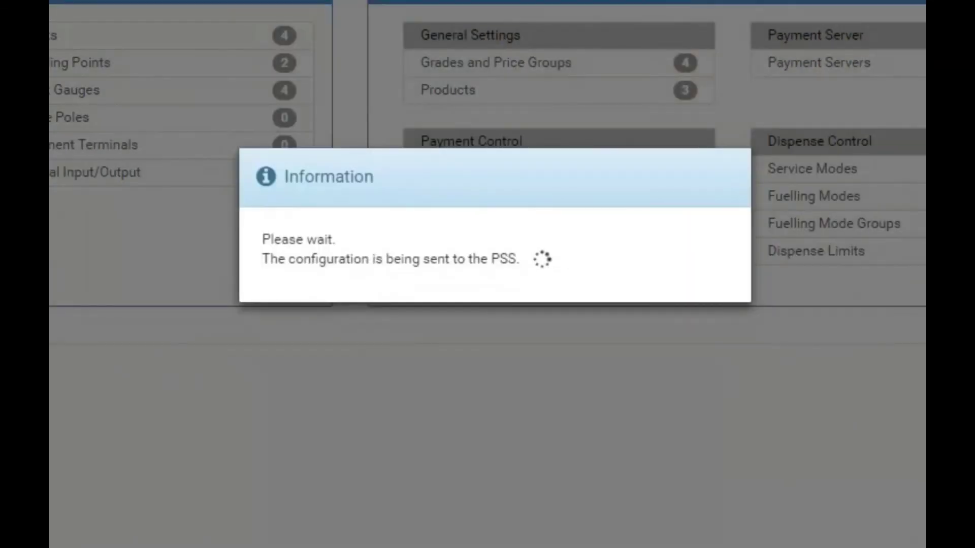